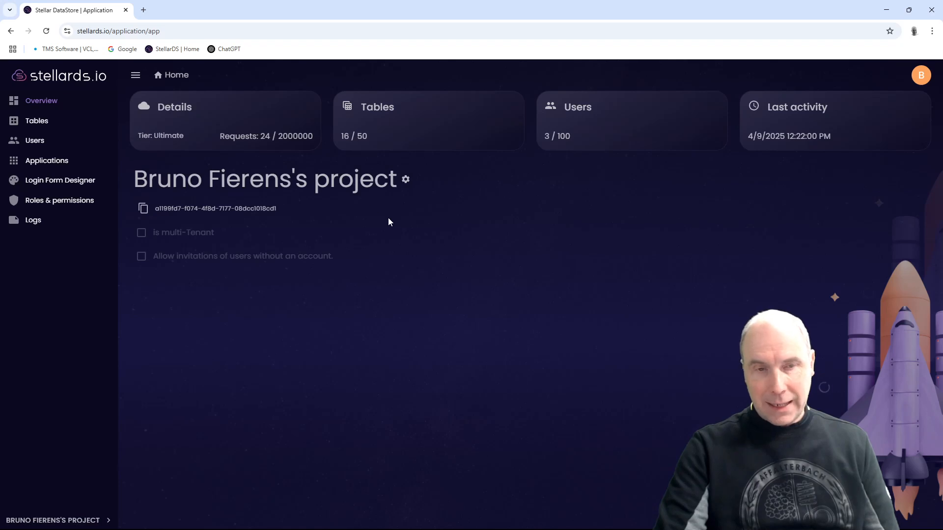
# Step: Review the project's tables and its registered OAuth applications, returning to the tables overview
pyautogui.click(46, 122)
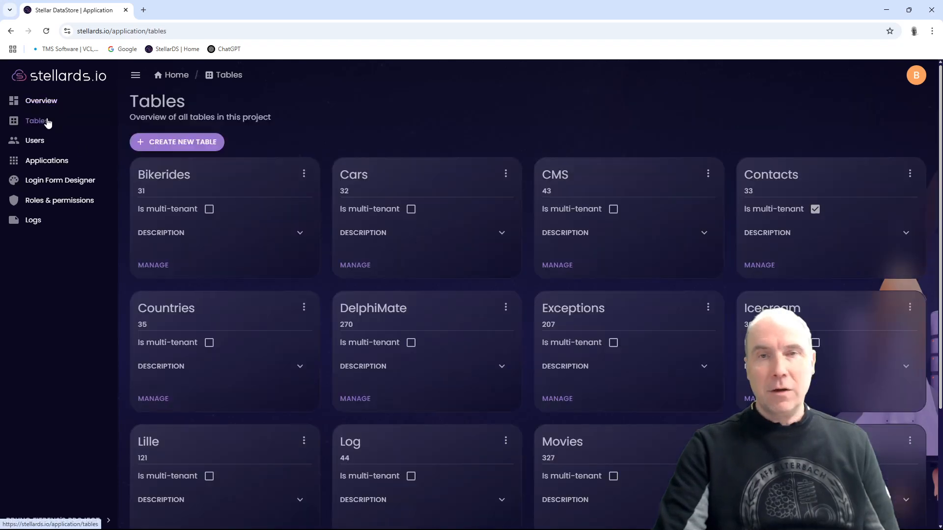
pyautogui.scroll(-3, 511, 310)
pyautogui.scroll(3, 511, 309)
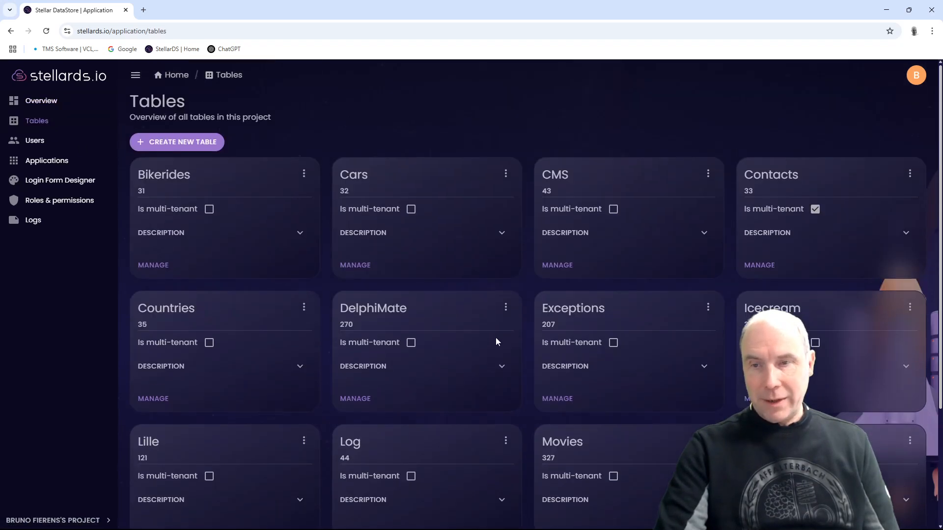
pyautogui.click(49, 162)
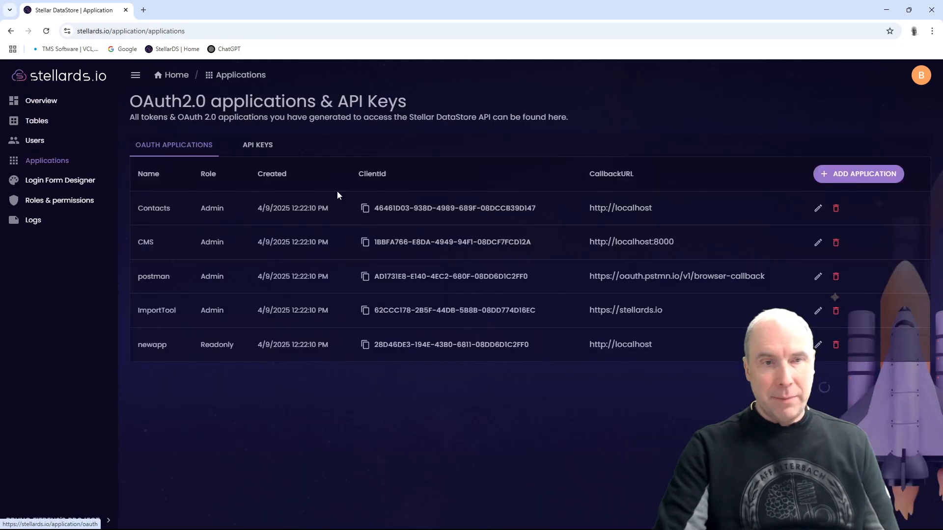
pyautogui.click(44, 122)
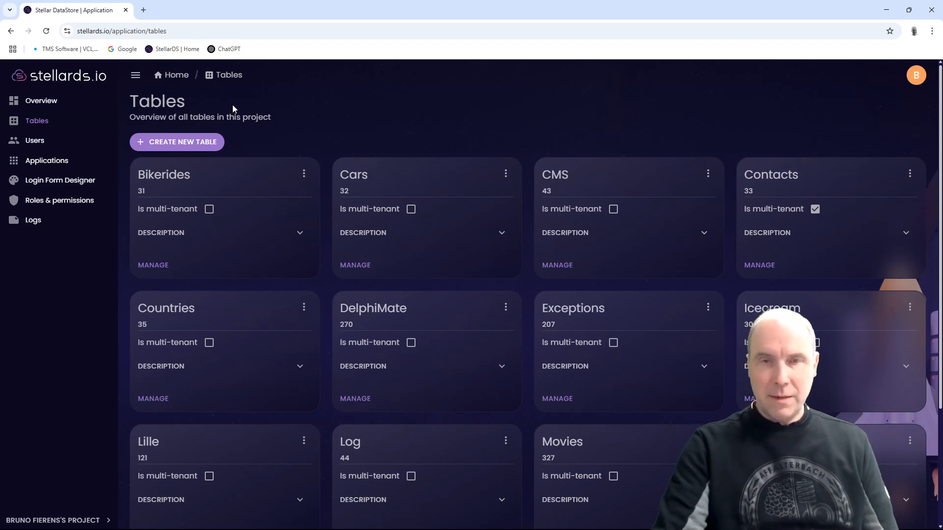
# Step: Switch to File Explorer, open actors.csv from Documents in Excel and widen the Noteworthy column
pyautogui.hotkey('alt', 'Tab')
pyautogui.hotkey('alt', 'Tab')
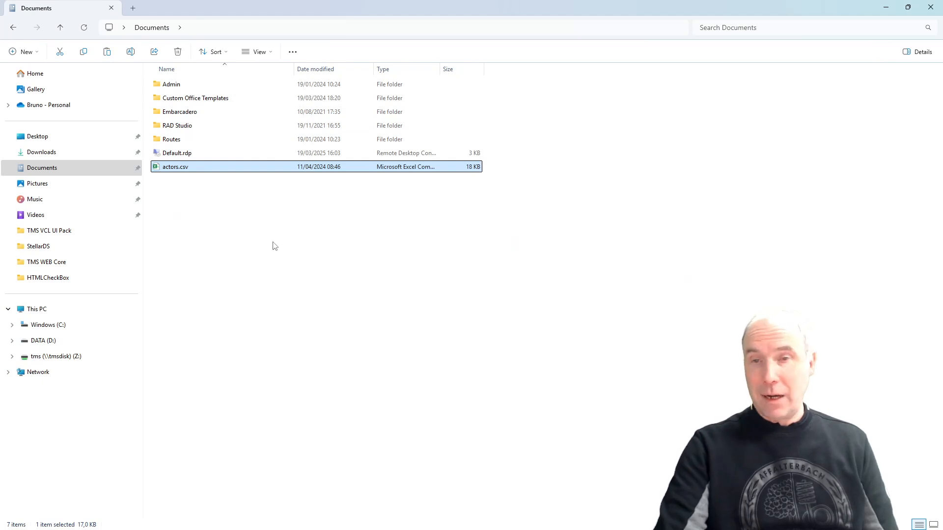
pyautogui.doubleClick(181, 168)
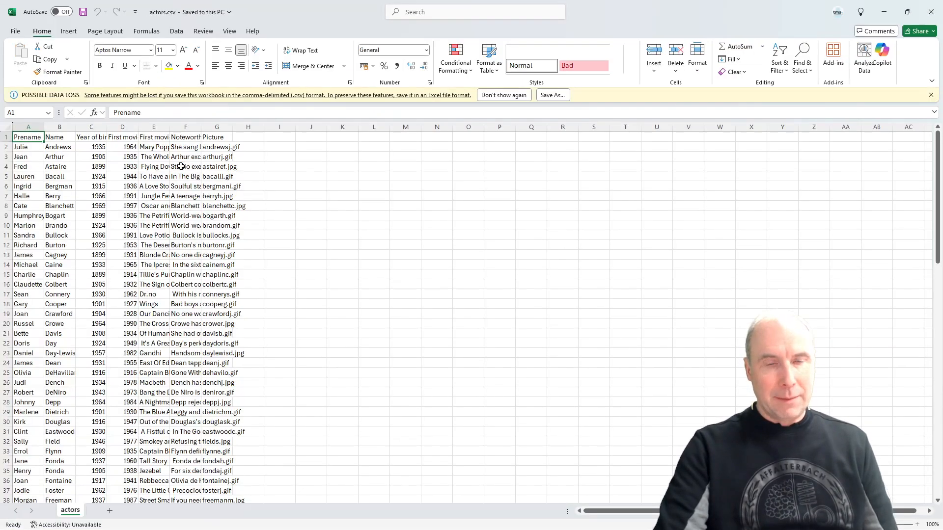
pyautogui.moveTo(201, 127); pyautogui.dragTo(486, 127)
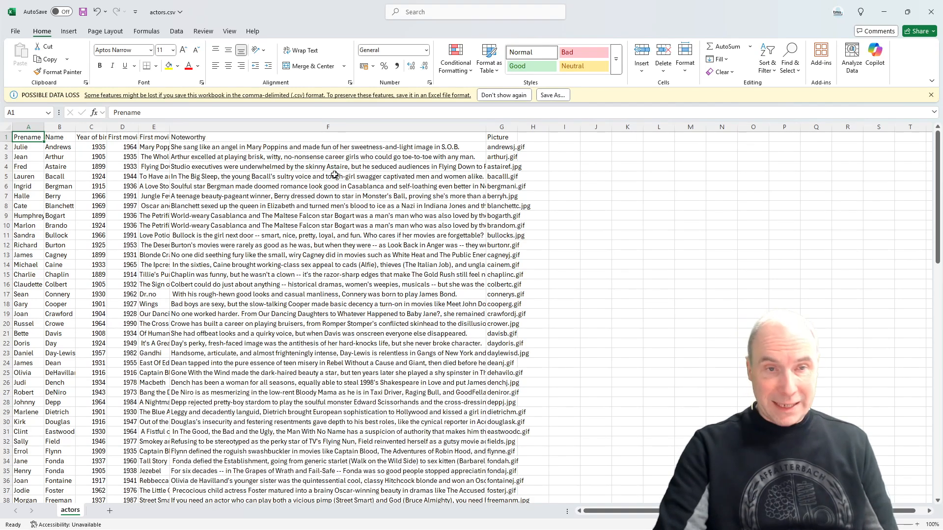
# Step: Examine the first record's values from Prename through Noteworthy, widening the First movie title column to show full titles
pyautogui.click(32, 149)
pyautogui.click(56, 146)
pyautogui.click(95, 148)
pyautogui.click(121, 147)
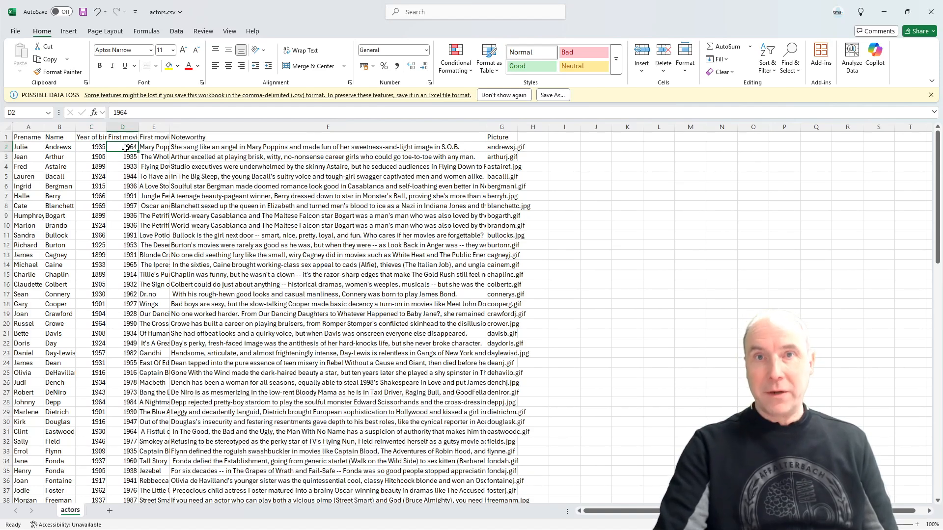
pyautogui.click(153, 146)
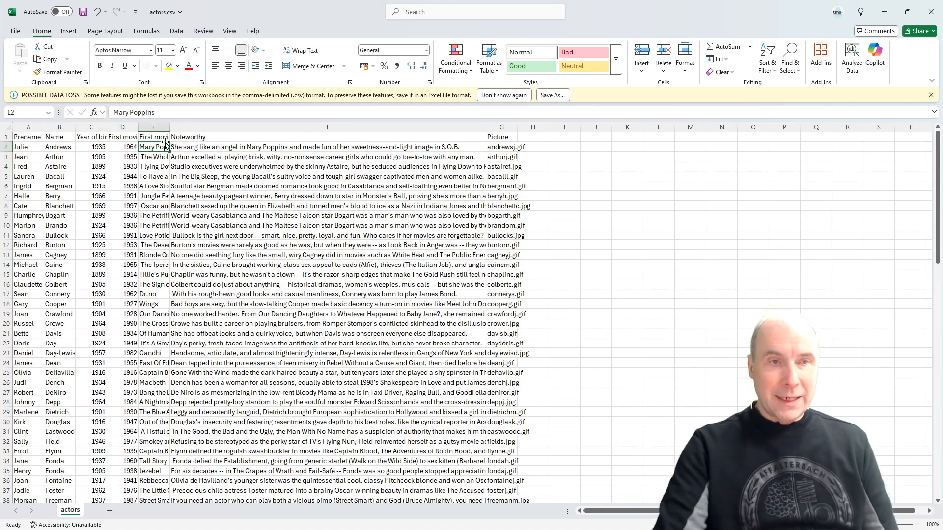
pyautogui.moveTo(169, 127); pyautogui.dragTo(219, 128)
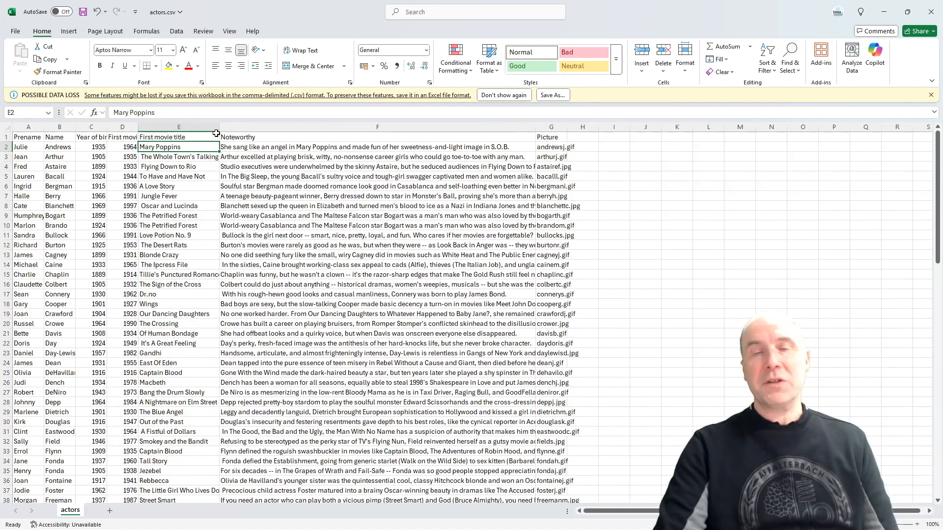
pyautogui.click(259, 147)
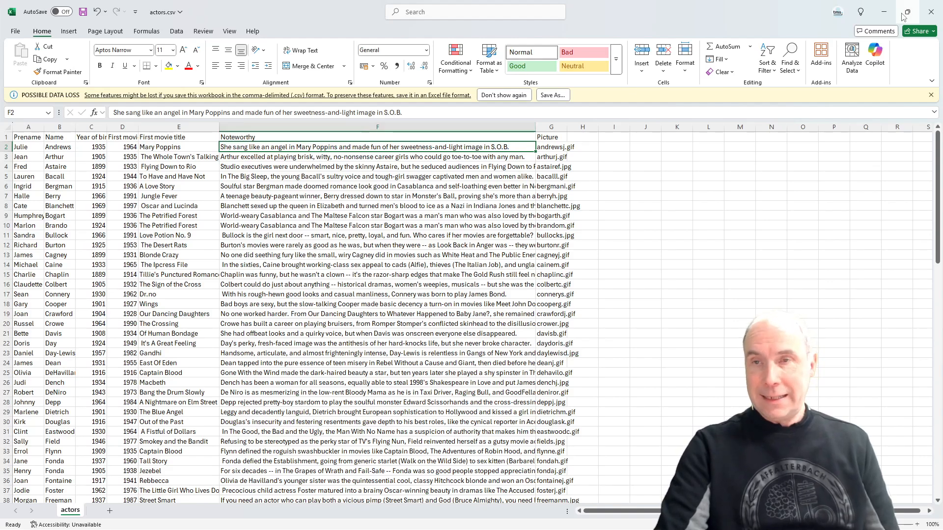
# Step: Return to StellarDS in the browser and inspect the Movies table's fields and stored data
pyautogui.click(885, 12)
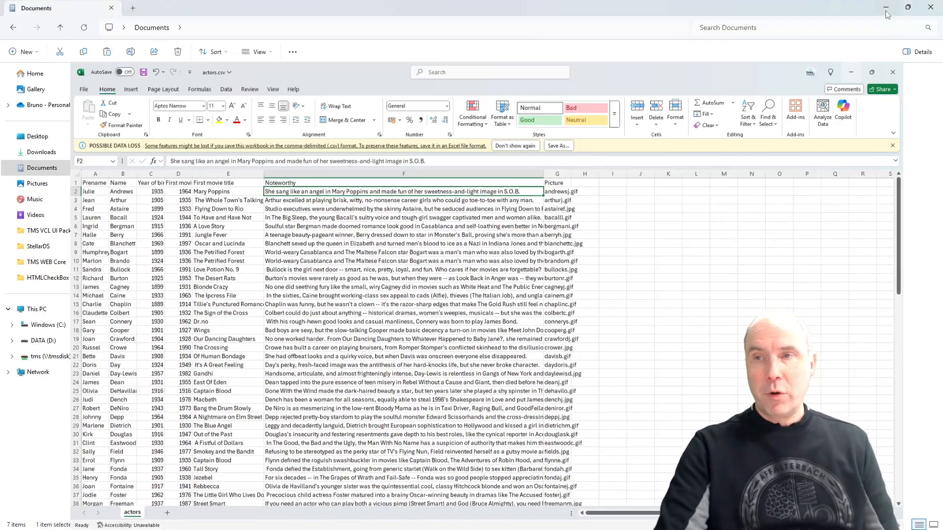
pyautogui.click(886, 9)
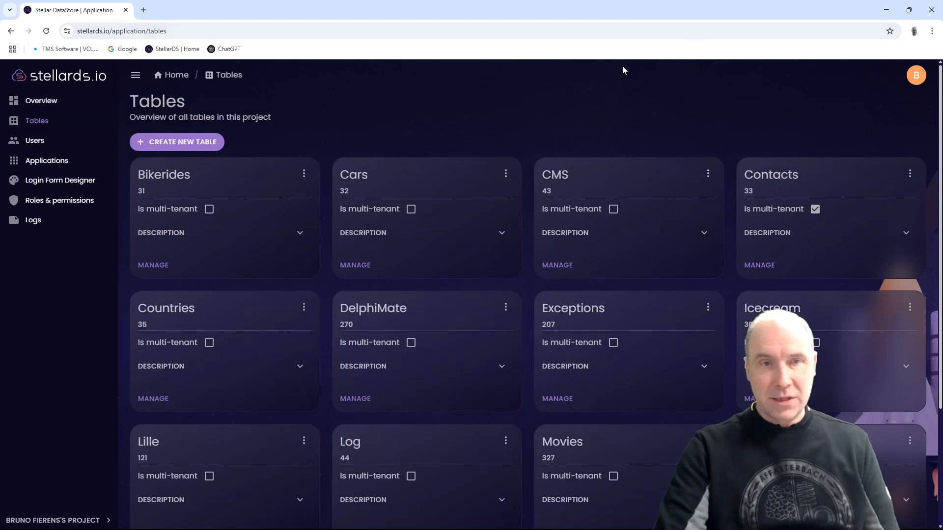
pyautogui.scroll(-3, 609, 182)
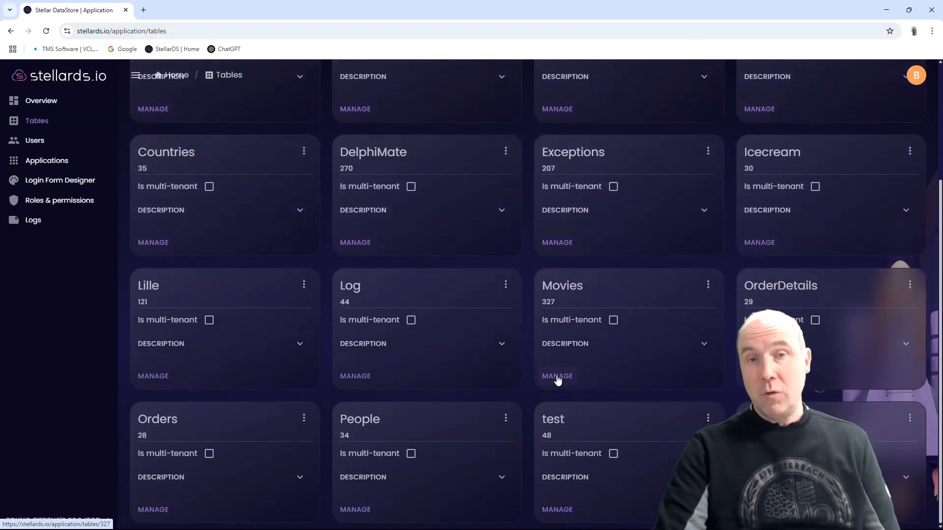
pyautogui.click(557, 377)
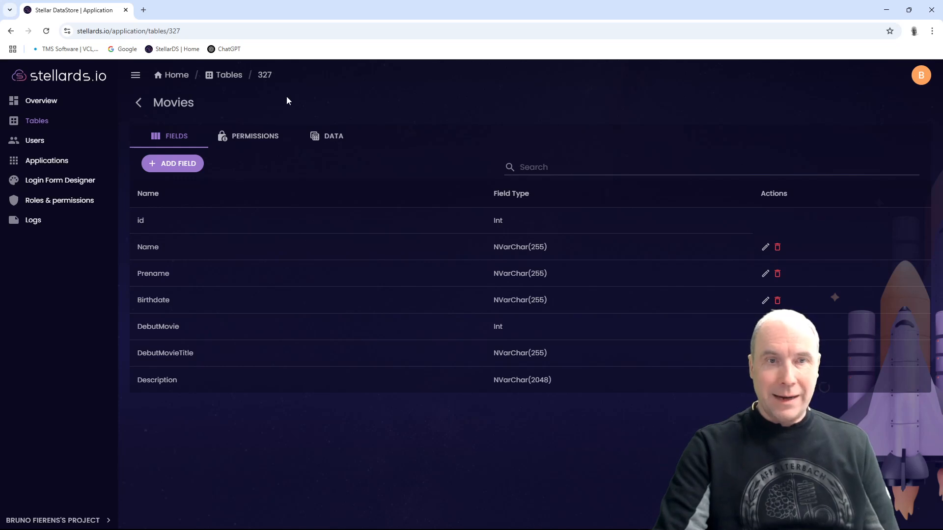
pyautogui.click(327, 139)
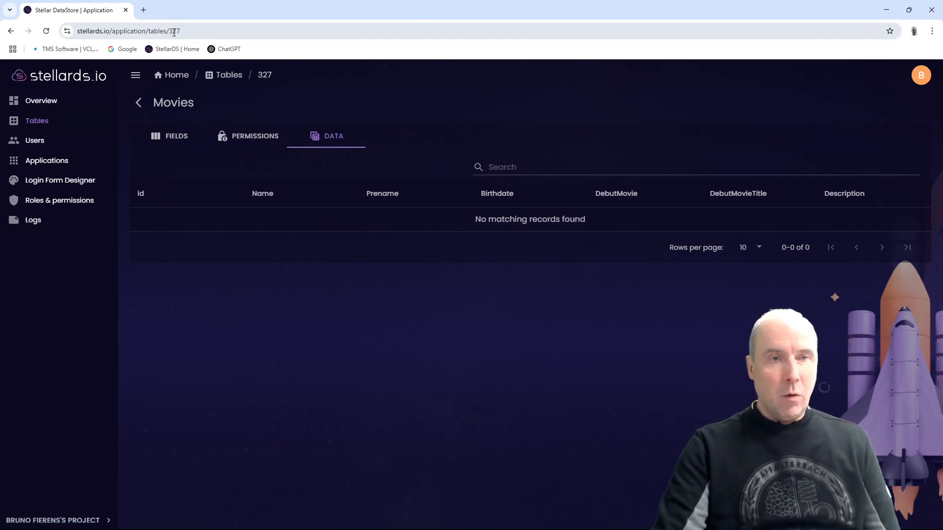
# Step: Open the StellarDS import tool at stellards.io/import/ in a new browser tab
pyautogui.hotkey('ctrl', 't')
pyautogui.click(158, 48)
pyautogui.click(181, 32)
pyautogui.click(181, 32)
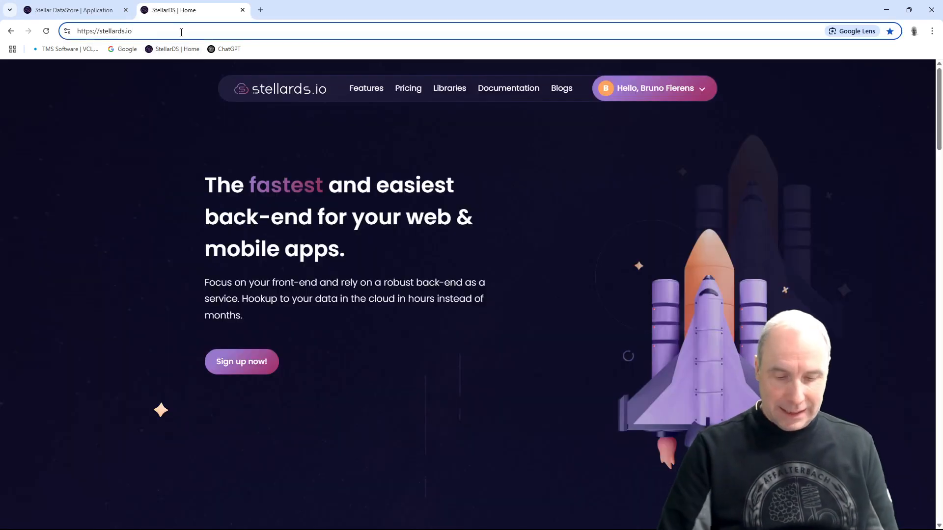
pyautogui.write('/')
pyautogui.press('Return')
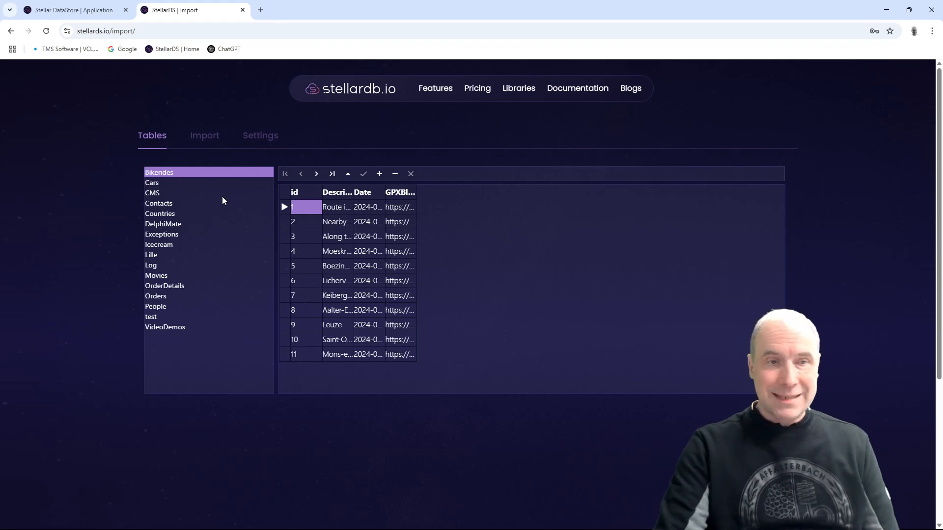
# Step: Browse the records of the Movies, Contacts and Exceptions tables in the import tool
pyautogui.click(208, 276)
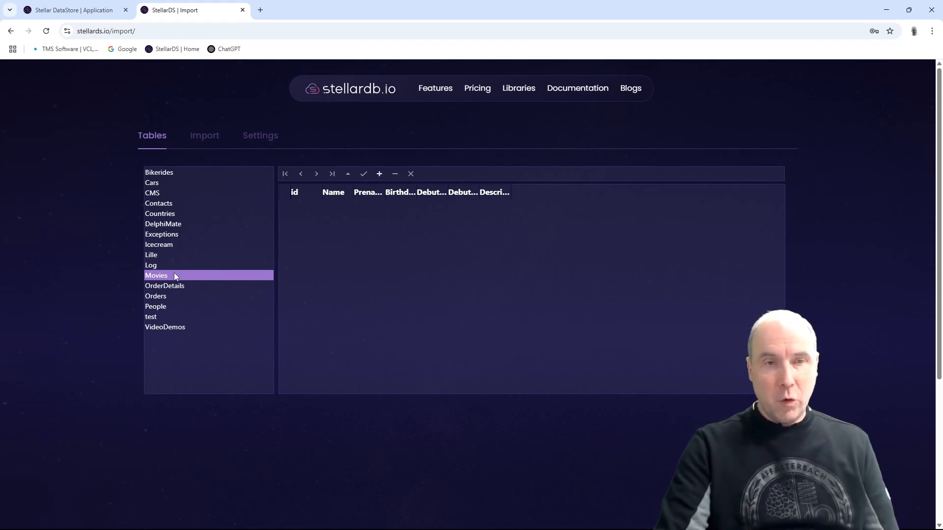
pyautogui.click(173, 204)
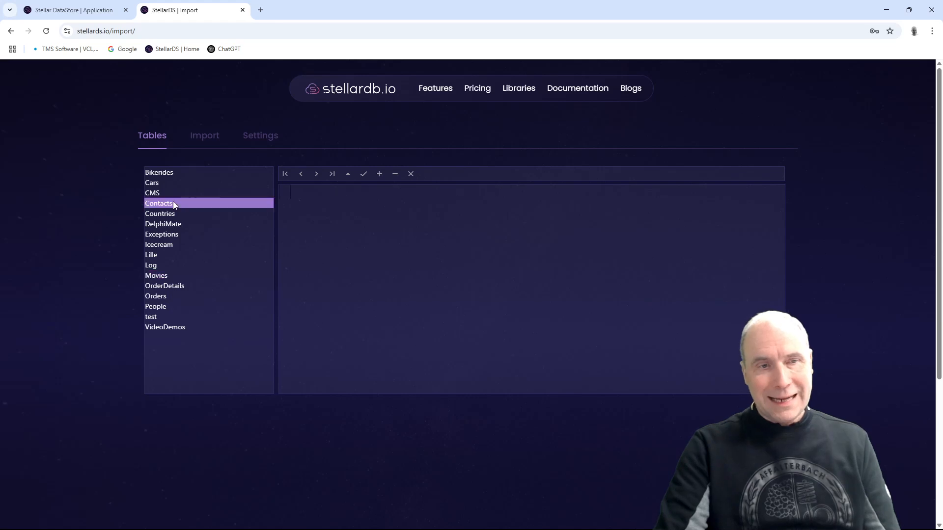
pyautogui.click(175, 234)
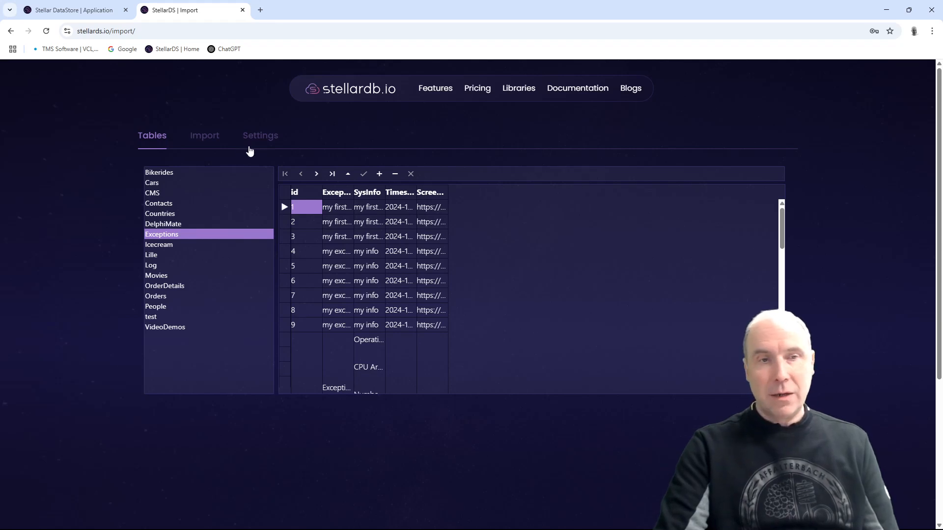
# Step: Review the import tool's client credentials settings and compare them with the registered ImportTool application in the StellarDS project
pyautogui.click(261, 141)
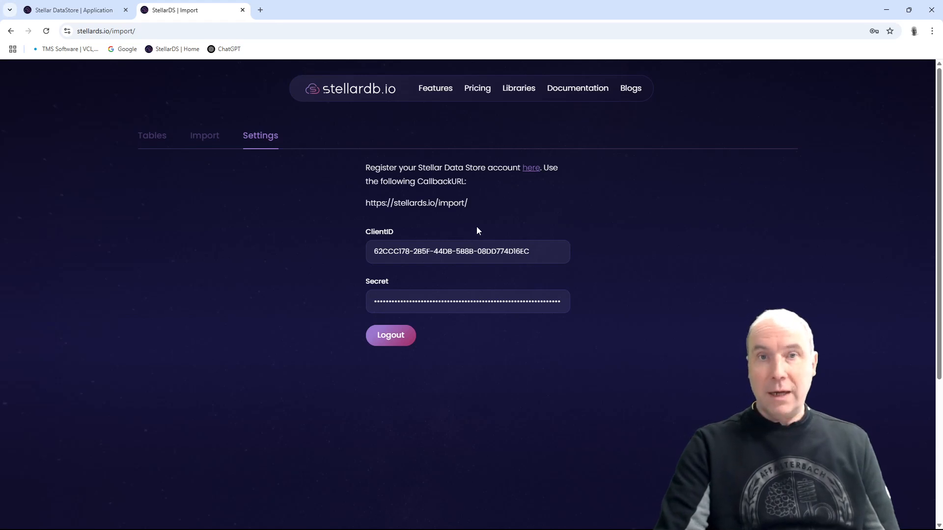
pyautogui.click(98, 10)
pyautogui.click(57, 162)
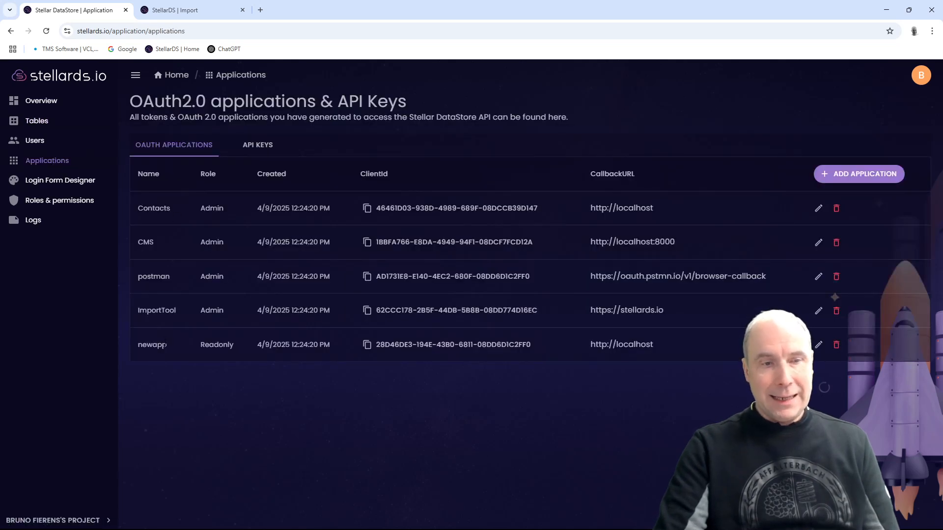
pyautogui.moveTo(139, 310); pyautogui.dragTo(349, 314)
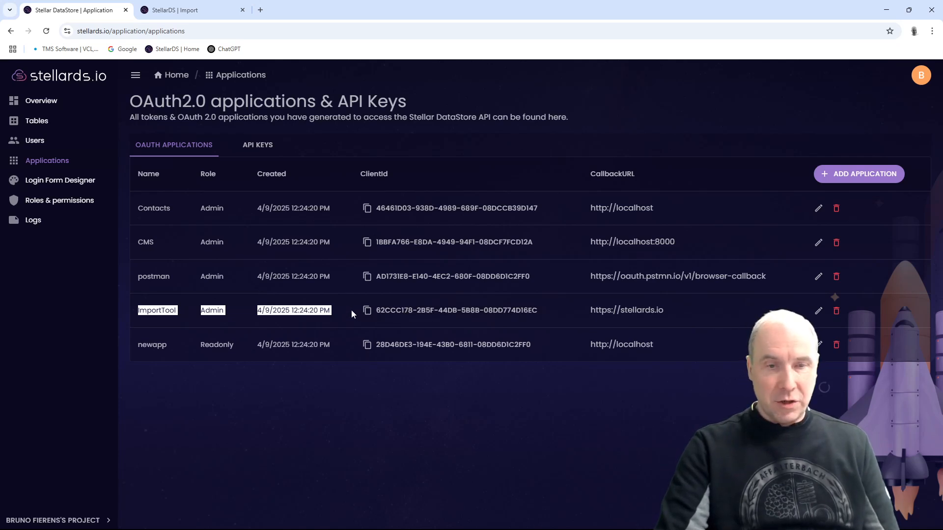
pyautogui.click(338, 315)
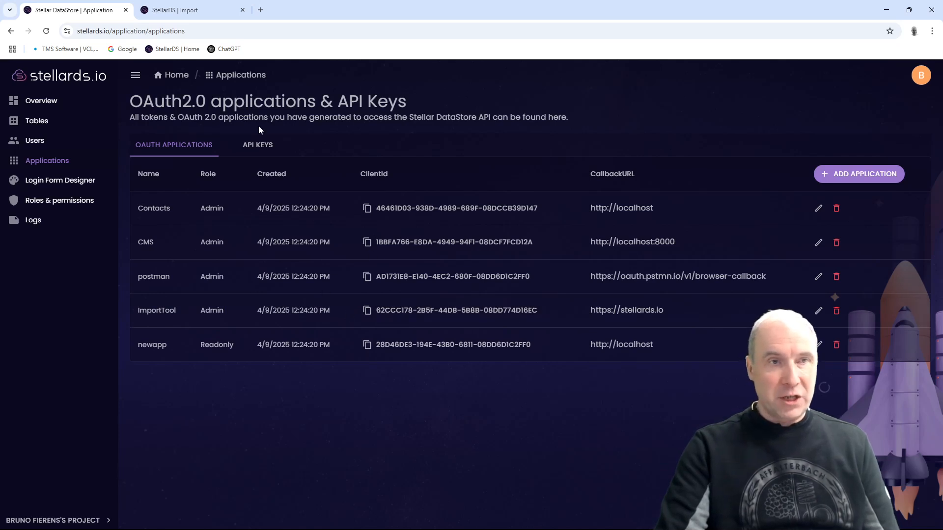
pyautogui.click(205, 9)
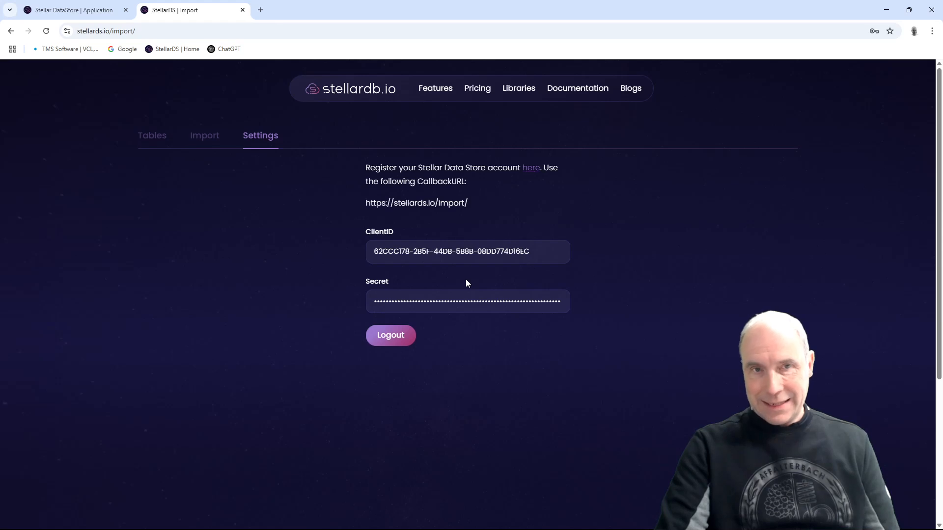
# Step: Choose the Movies table as the target and open its data import form
pyautogui.click(150, 141)
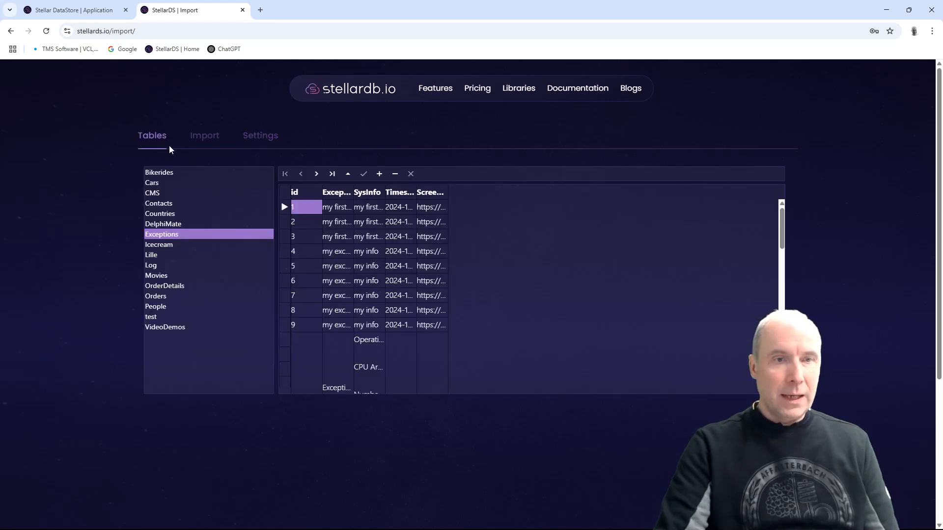
pyautogui.click(160, 277)
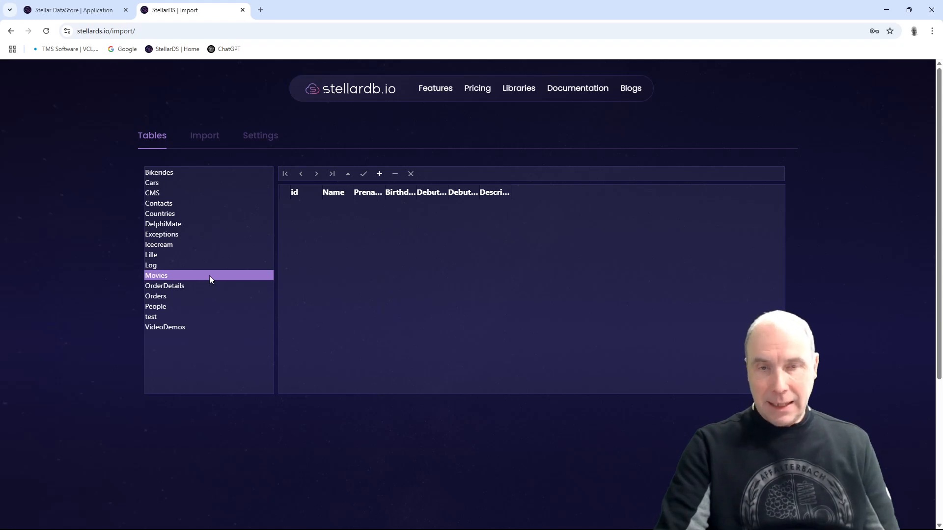
pyautogui.click(208, 141)
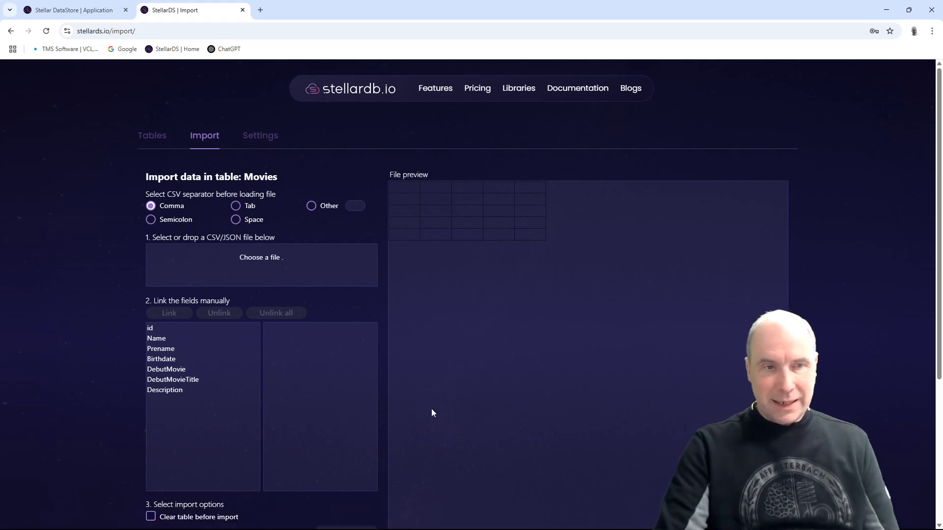
# Step: Set the CSV separator to Semicolon and load actors.csv from Documents as the import file
pyautogui.click(180, 220)
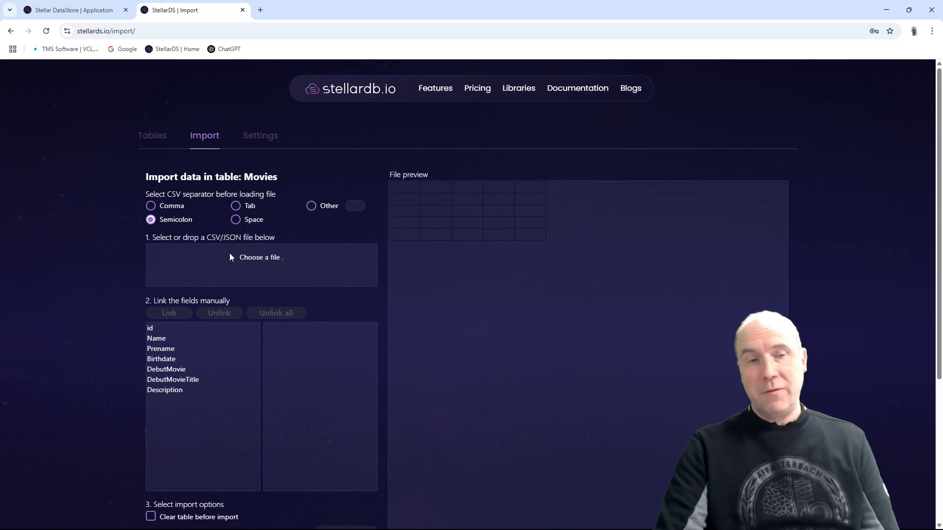
pyautogui.click(268, 263)
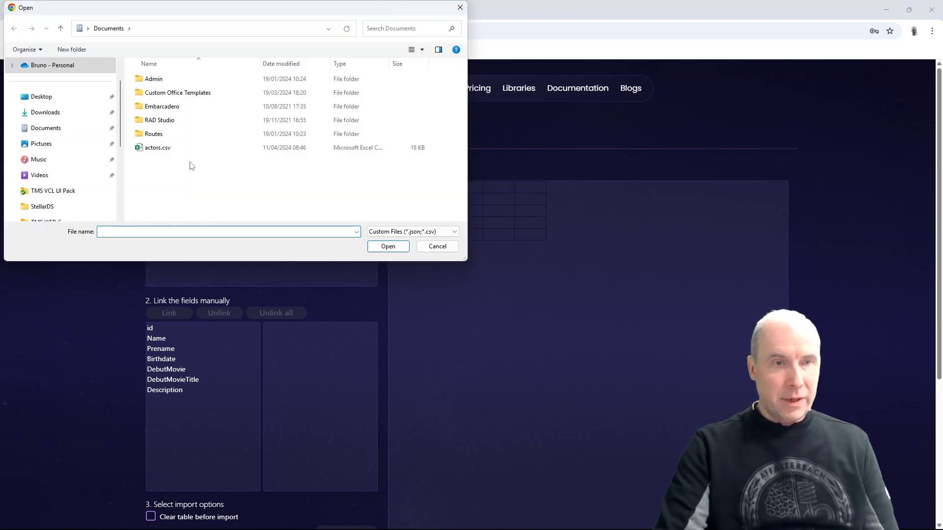
pyautogui.click(160, 150)
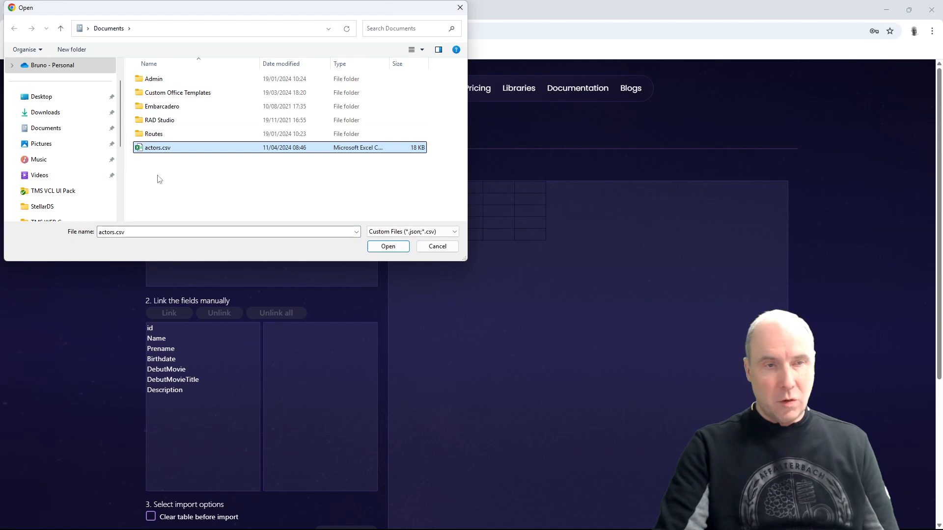
pyautogui.click(388, 247)
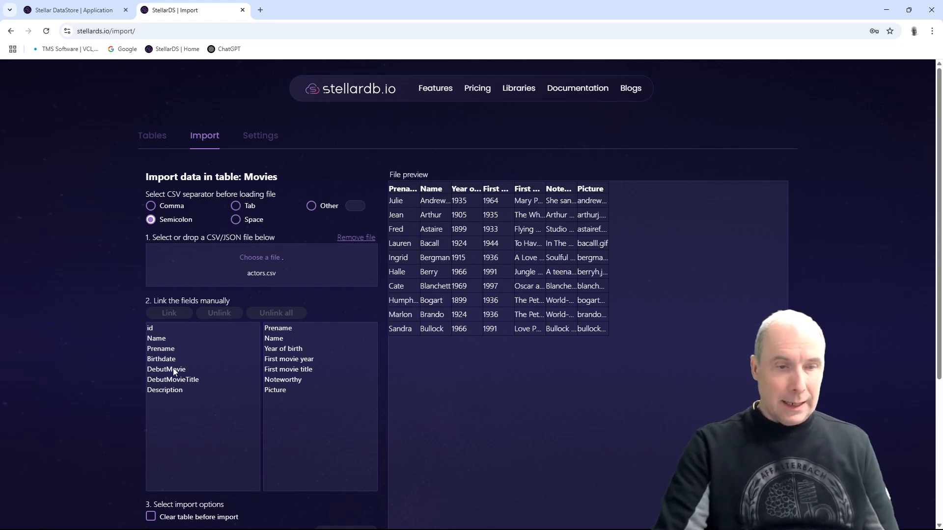
# Step: Link the table field Name to the CSV column Name, and Prename to Prename
pyautogui.click(166, 339)
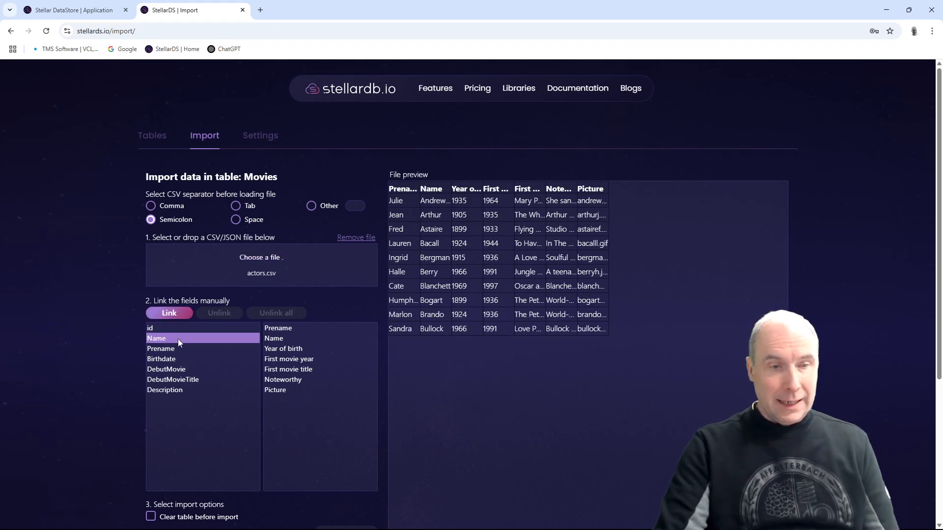
pyautogui.click(273, 339)
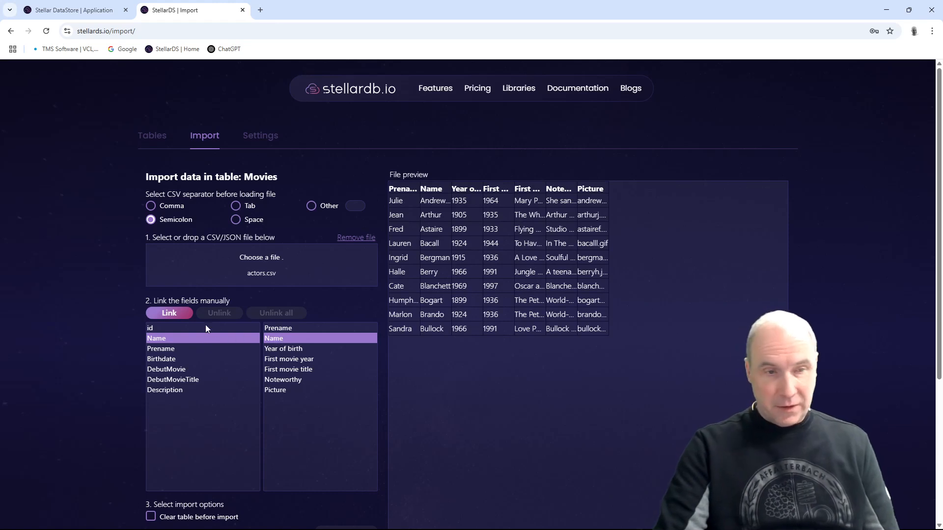
pyautogui.click(178, 314)
pyautogui.click(172, 350)
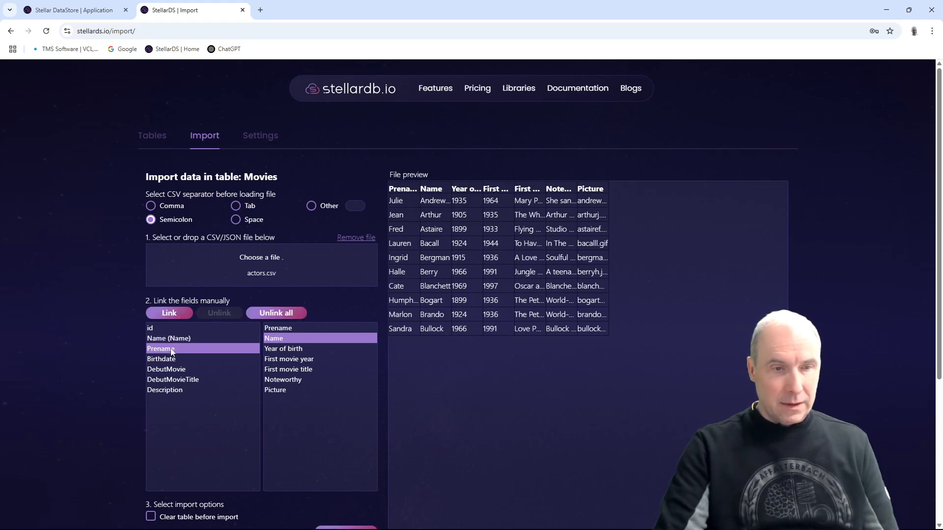
pyautogui.click(279, 329)
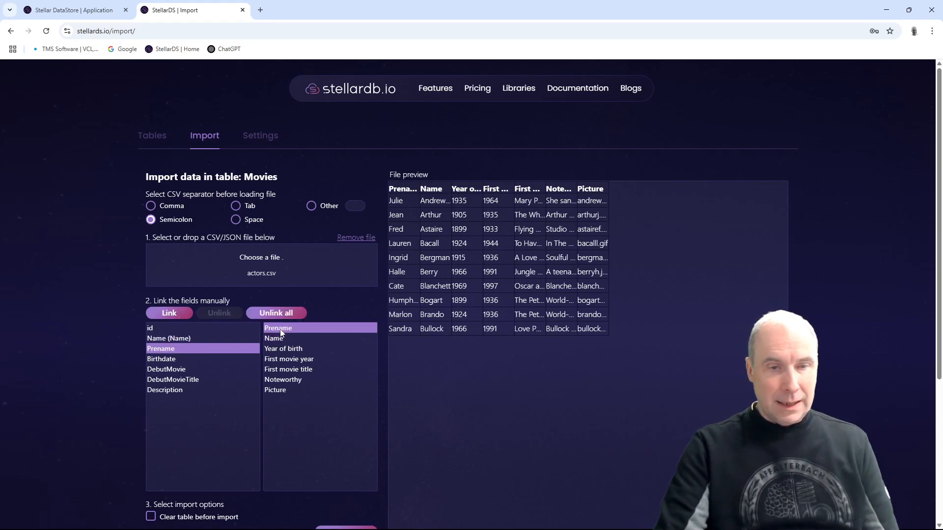
pyautogui.click(181, 313)
# Step: Link the Birthdate field to the Year of birth column, and DebutMovie to First movie year
pyautogui.click(173, 358)
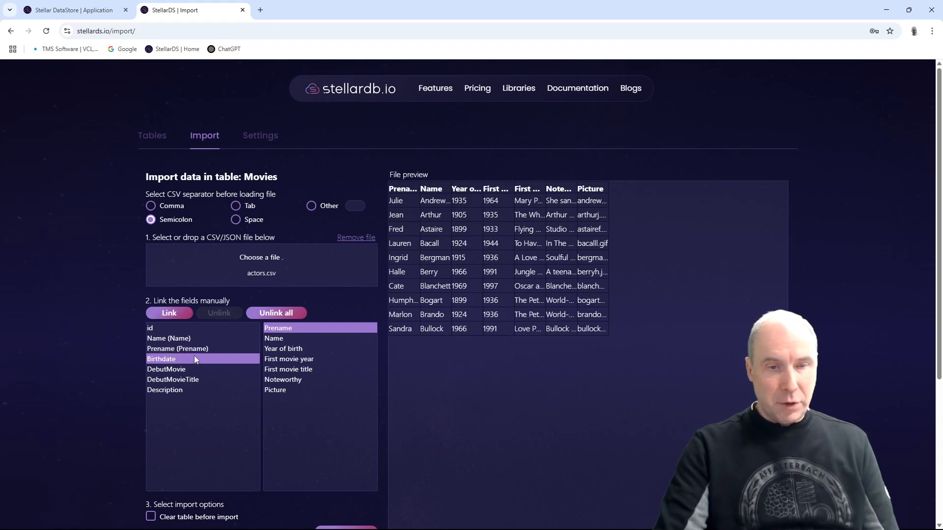
pyautogui.click(283, 349)
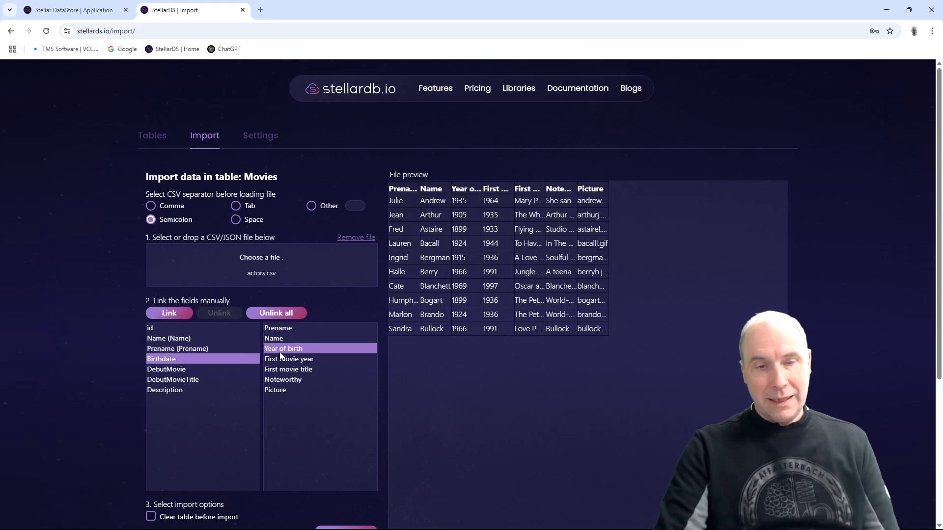
pyautogui.click(175, 315)
pyautogui.click(196, 371)
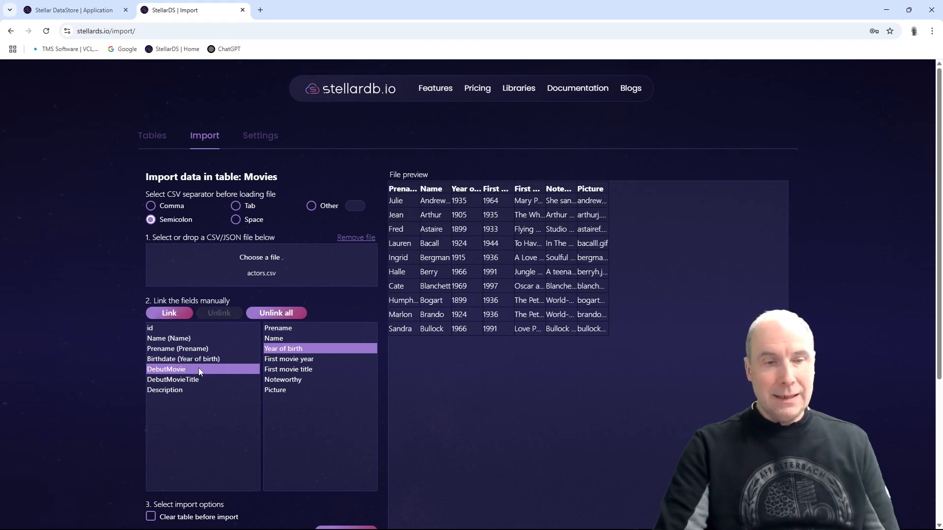
pyautogui.click(282, 360)
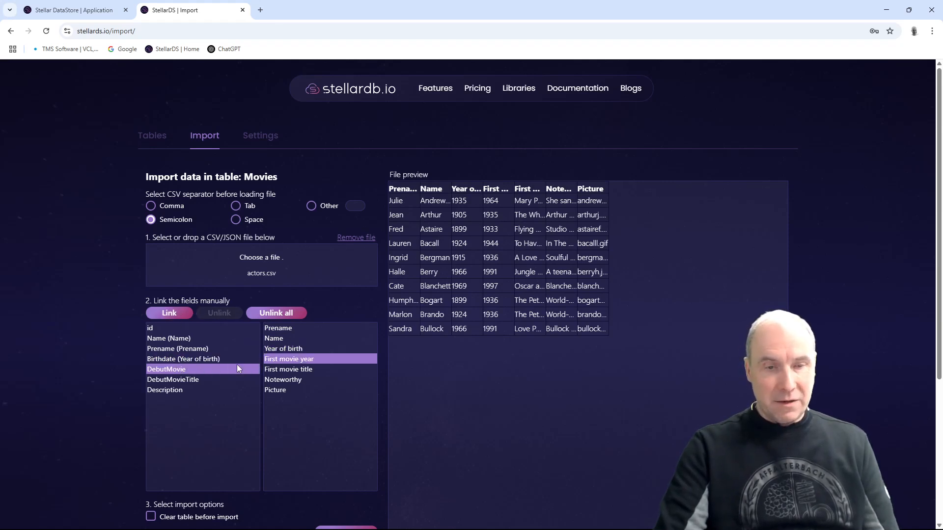
pyautogui.click(172, 317)
# Step: Link the DebutMovieTitle field to the First movie title column, and Description to Noteworthy
pyautogui.click(233, 379)
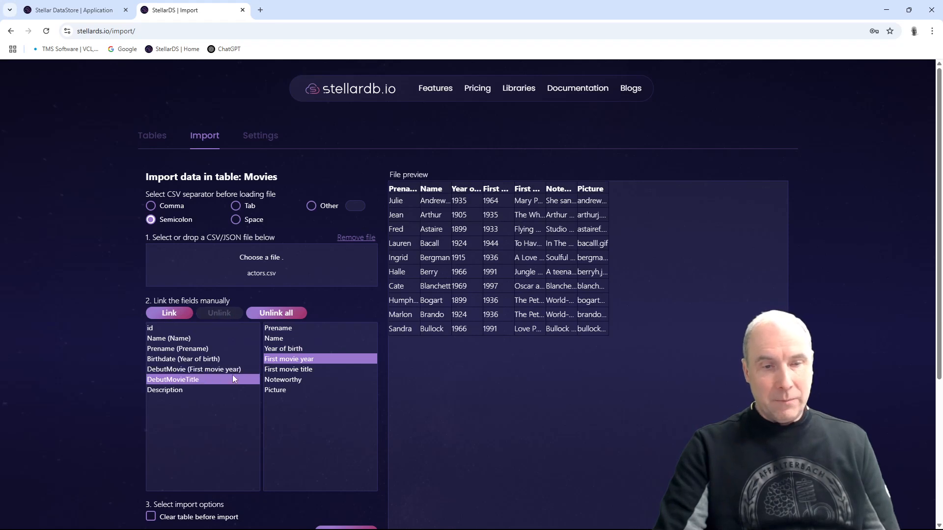
pyautogui.click(279, 372)
pyautogui.click(185, 316)
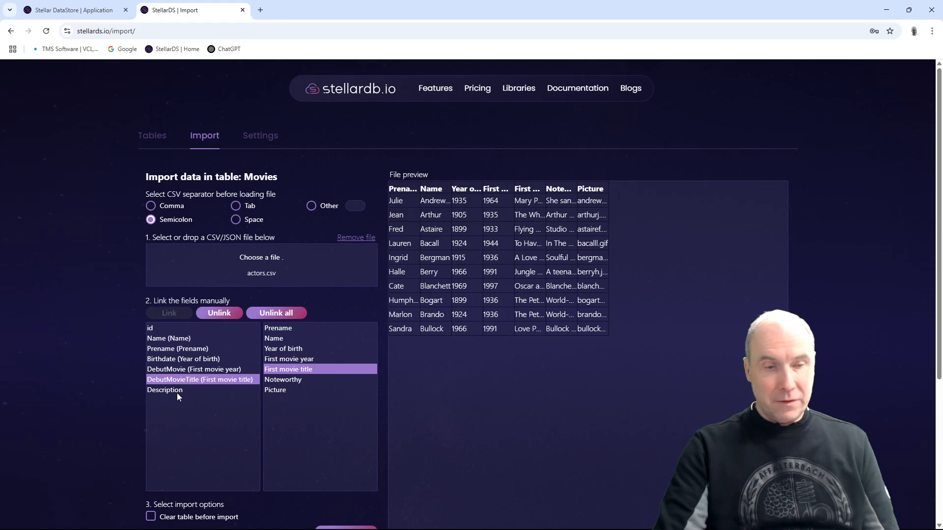
pyautogui.click(206, 391)
pyautogui.click(284, 381)
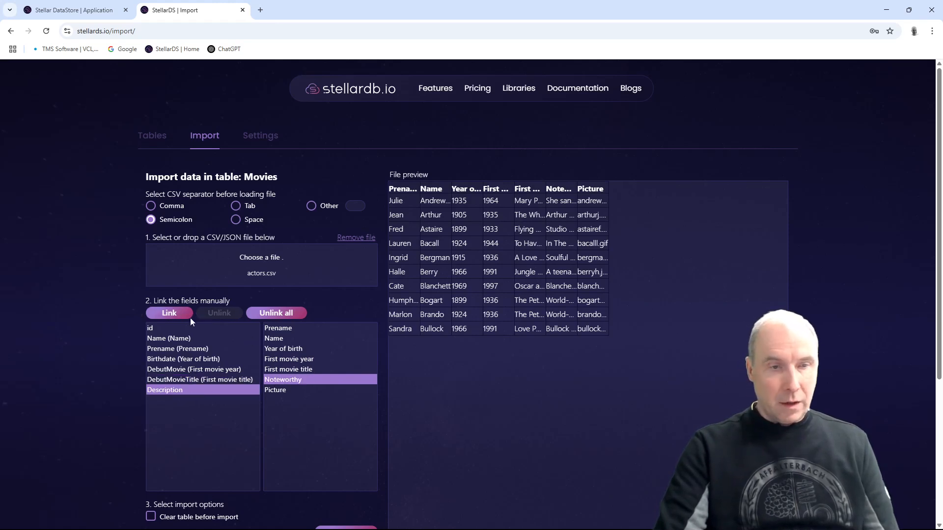
pyautogui.click(167, 315)
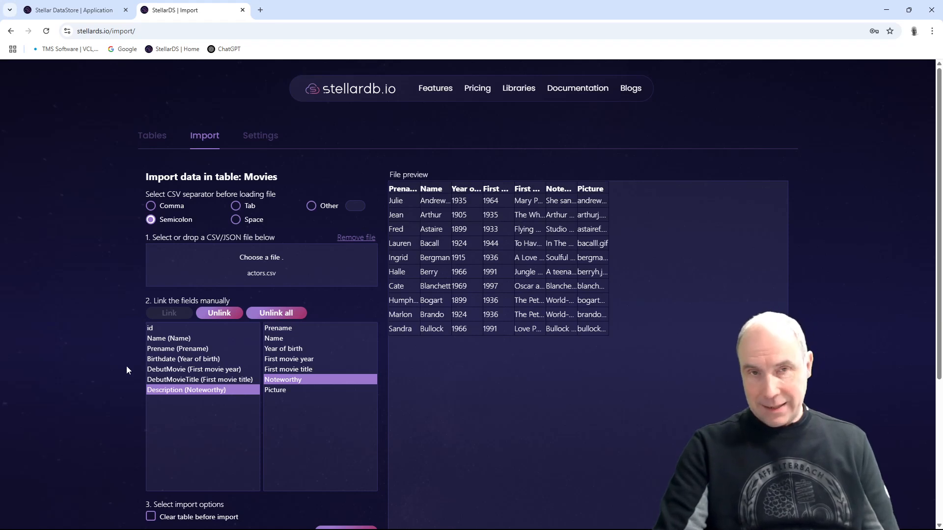
# Step: Run the import of actors.csv into the Movies table without clearing the table beforehand
pyautogui.scroll(-2, 127, 370)
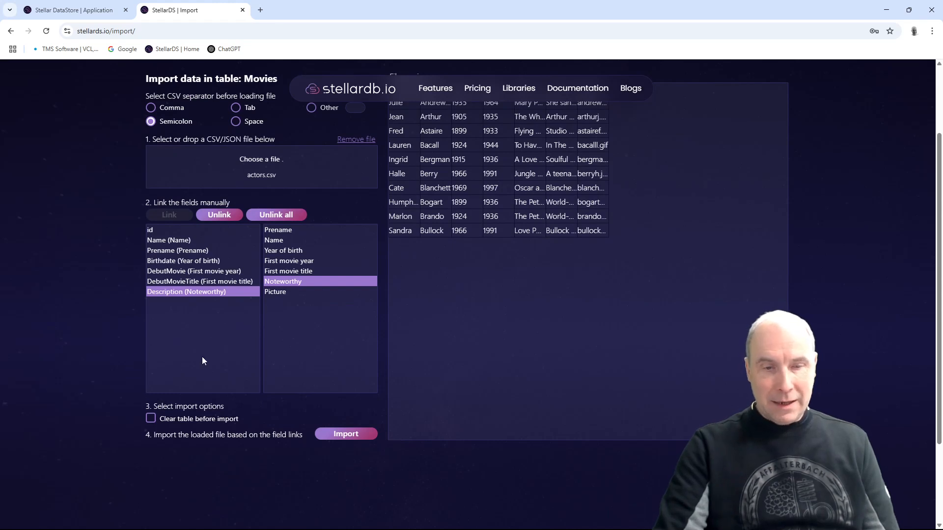
pyautogui.click(342, 435)
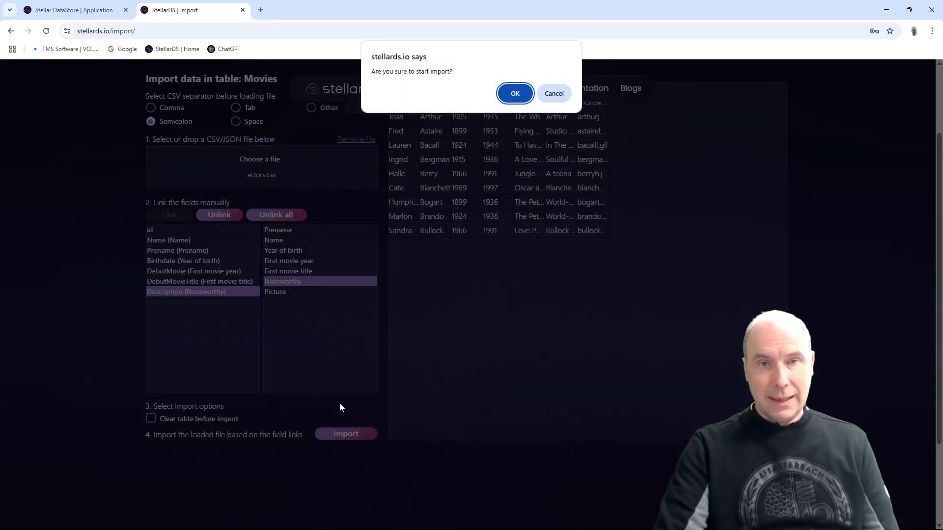
pyautogui.click(512, 96)
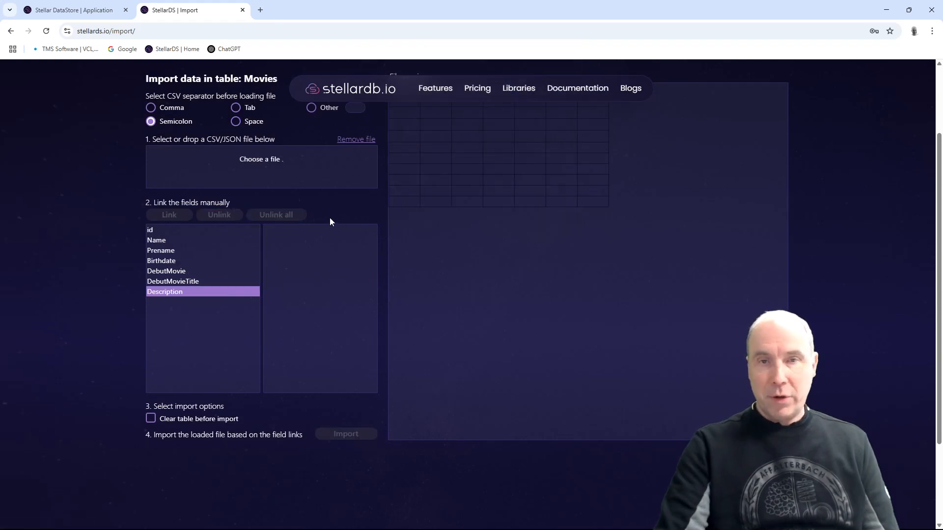
# Step: Return to the table browser and look through the imported records of the Movies table
pyautogui.scroll(2, 367, 287)
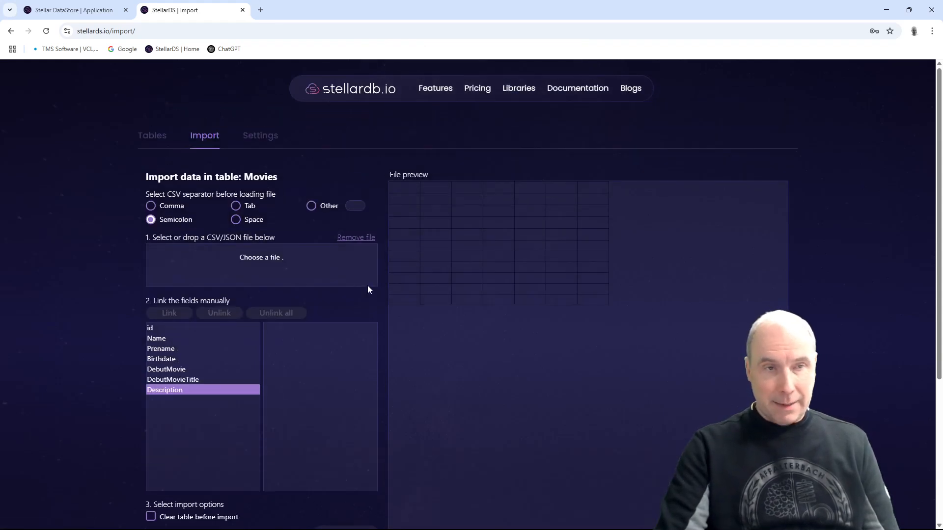
pyautogui.click(151, 137)
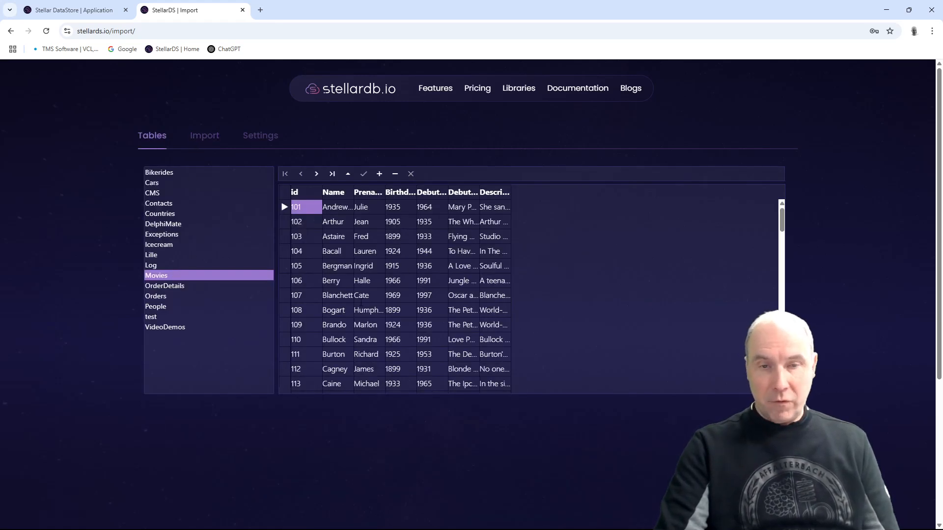
pyautogui.scroll(-20, 407, 295)
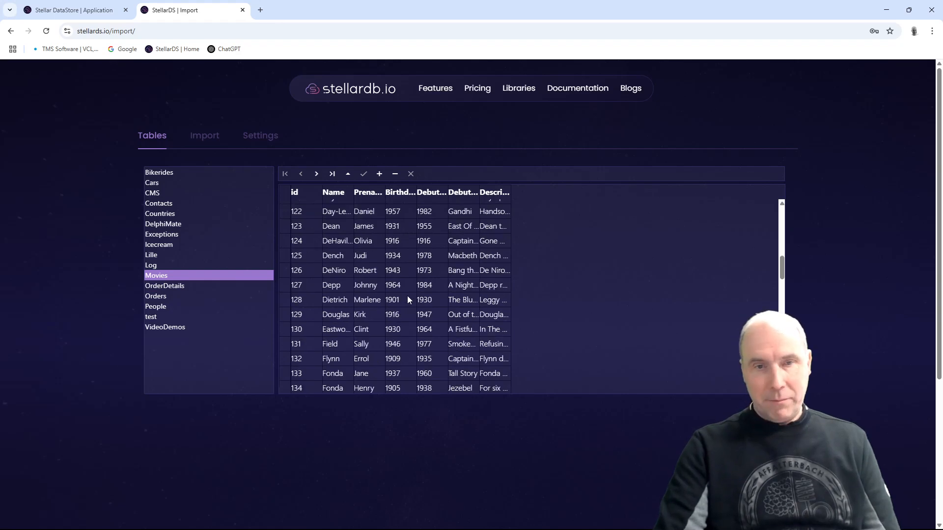
pyautogui.scroll(20, 411, 298)
pyautogui.scroll(-20, 412, 297)
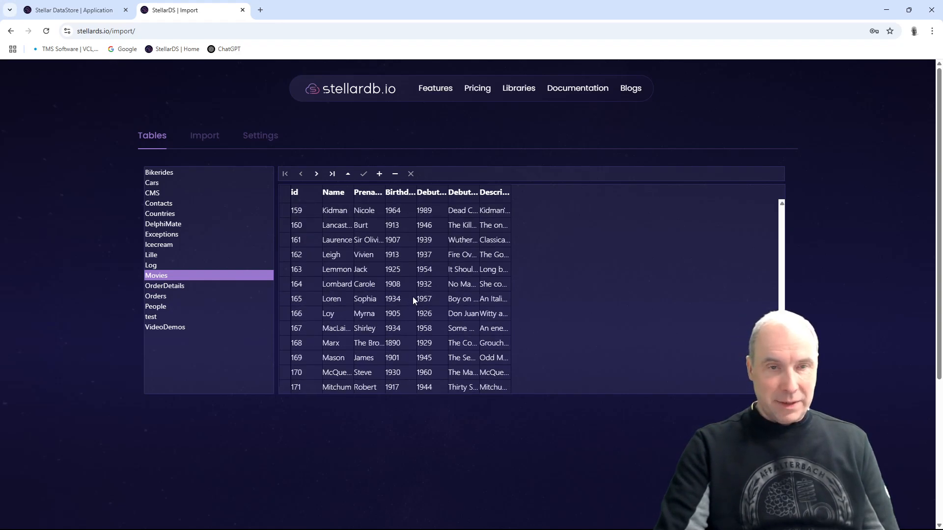
pyautogui.scroll(2, 412, 297)
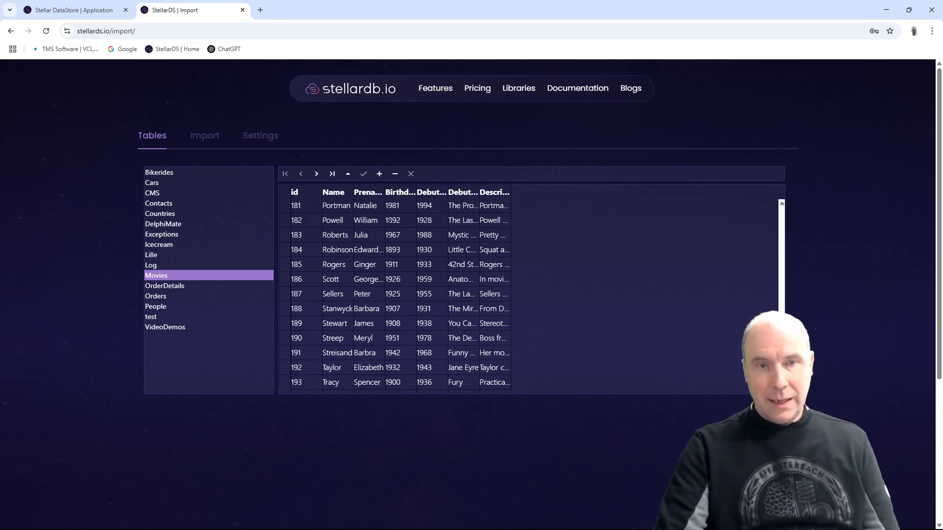
# Step: Set the Birthdate of Movies record 182 to 1893 and save the edited record
pyautogui.click(368, 220)
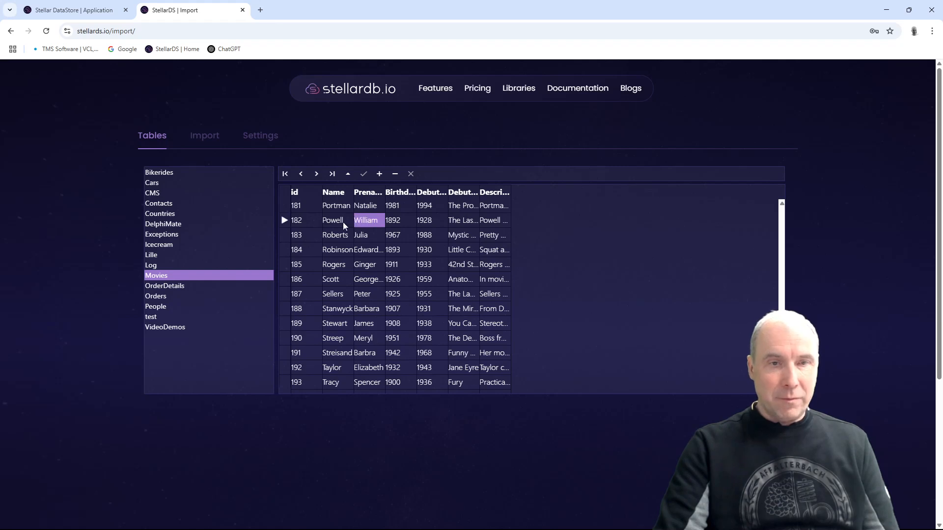
pyautogui.click(405, 220)
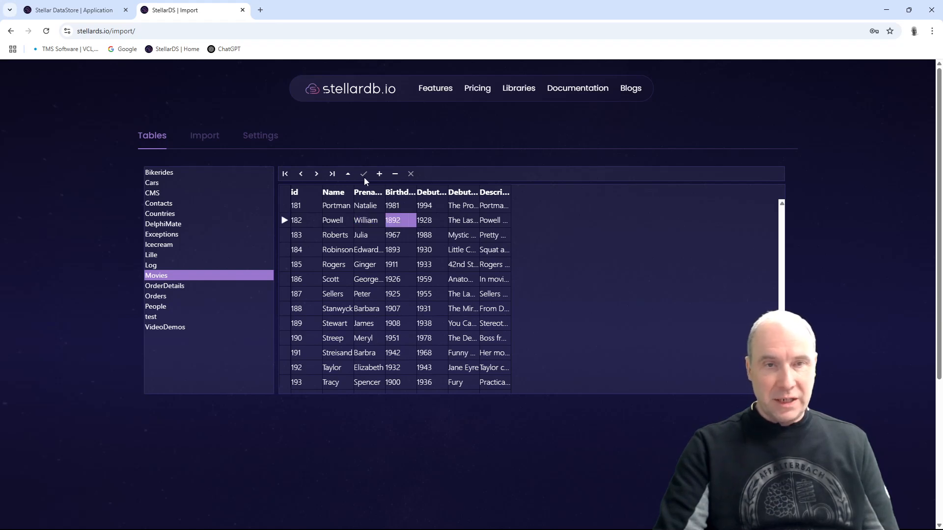
pyautogui.click(404, 220)
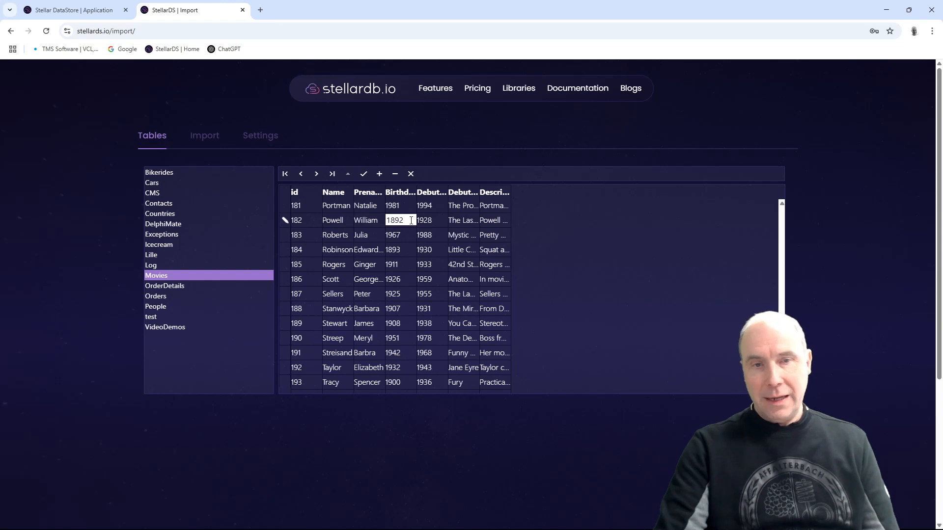
pyautogui.press('BackSpace')
pyautogui.write('3')
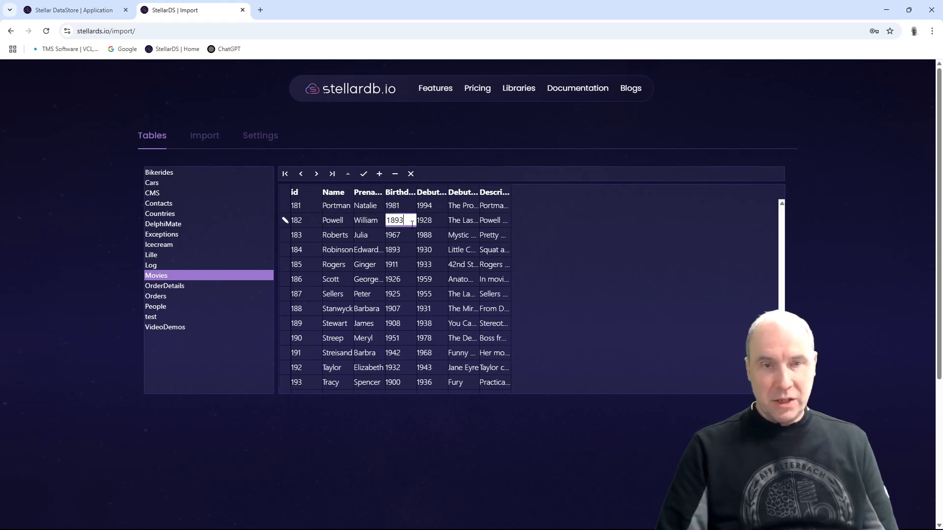
pyautogui.click(431, 226)
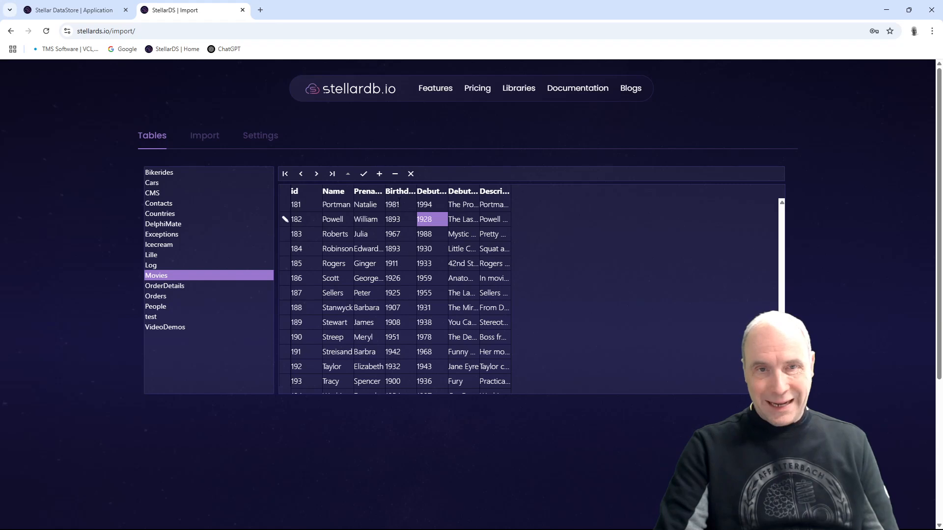
pyautogui.click(363, 174)
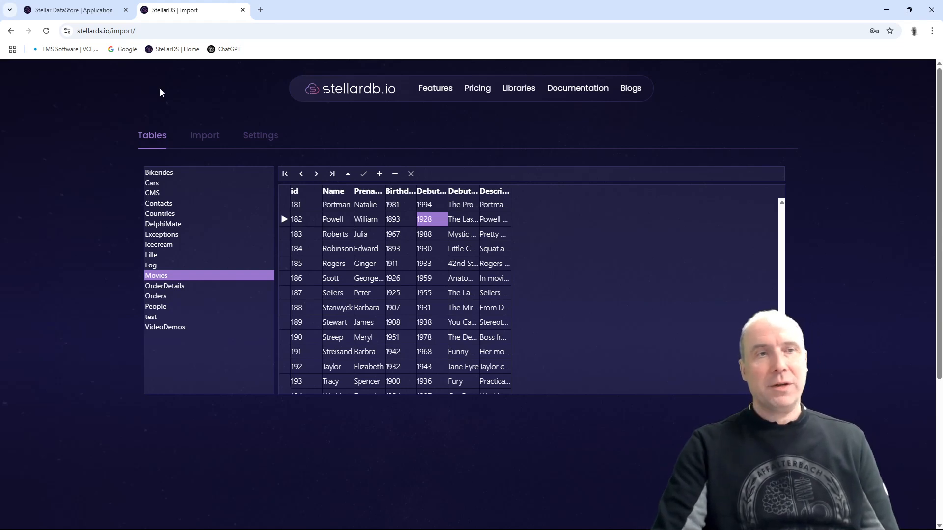
# Step: Switch to the StellarDS project and examine the data records of its Movies table
pyautogui.click(86, 10)
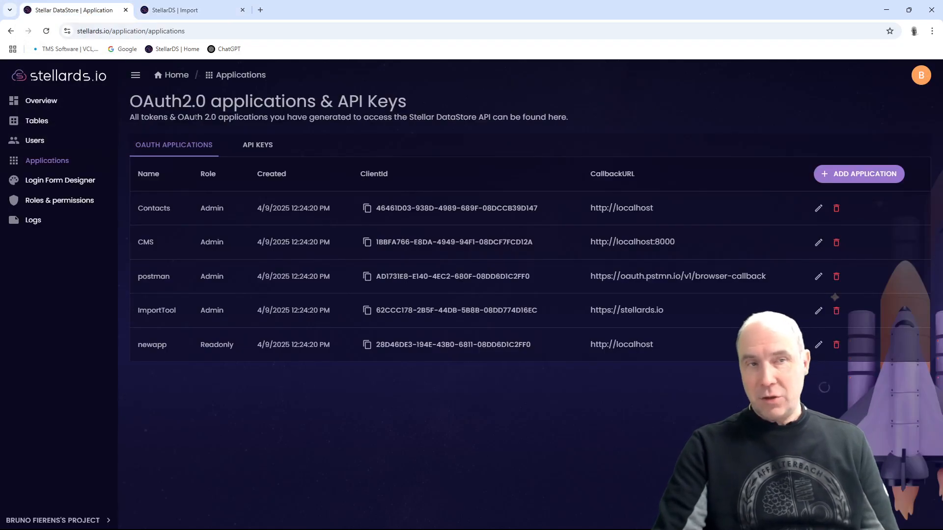
pyautogui.click(44, 121)
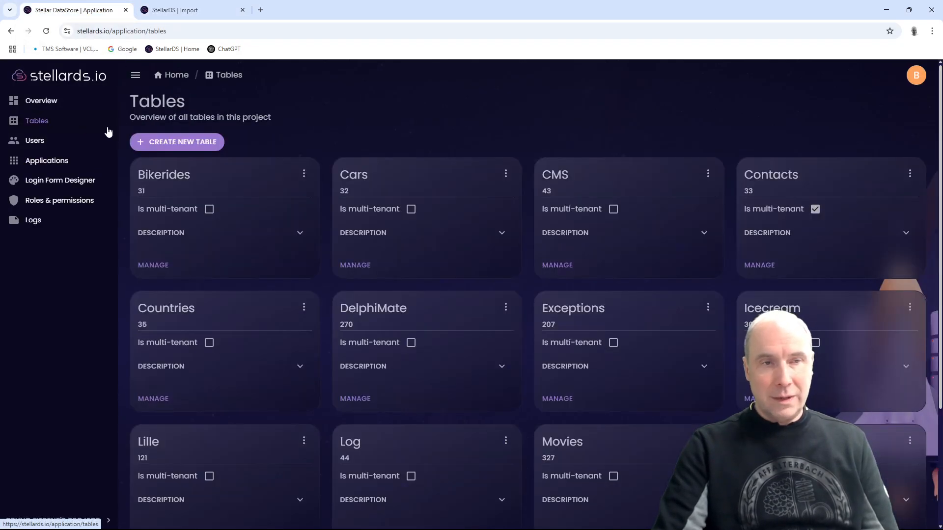
pyautogui.scroll(-3, 392, 251)
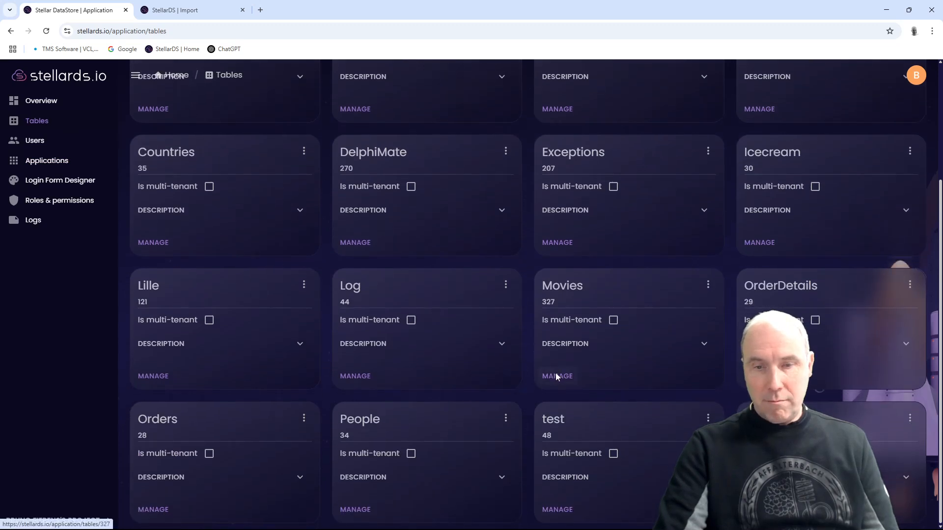
pyautogui.click(551, 375)
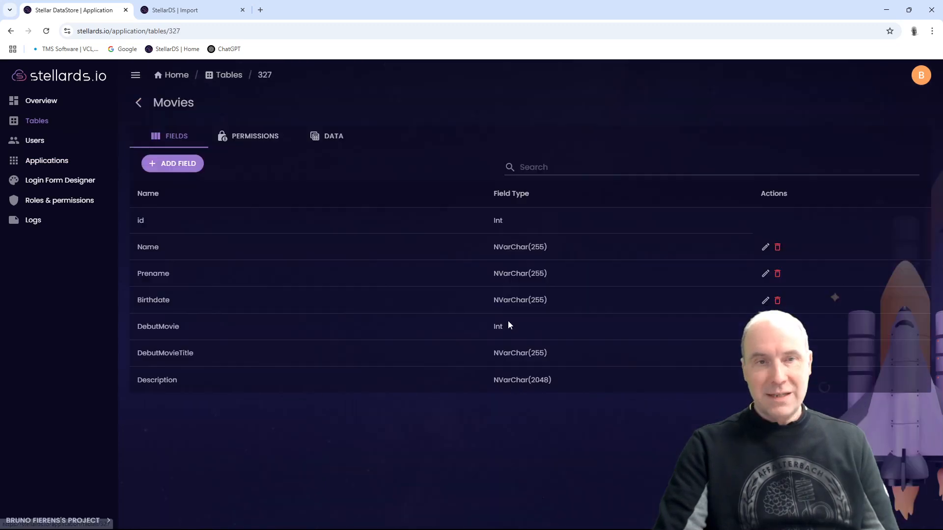
pyautogui.click(336, 142)
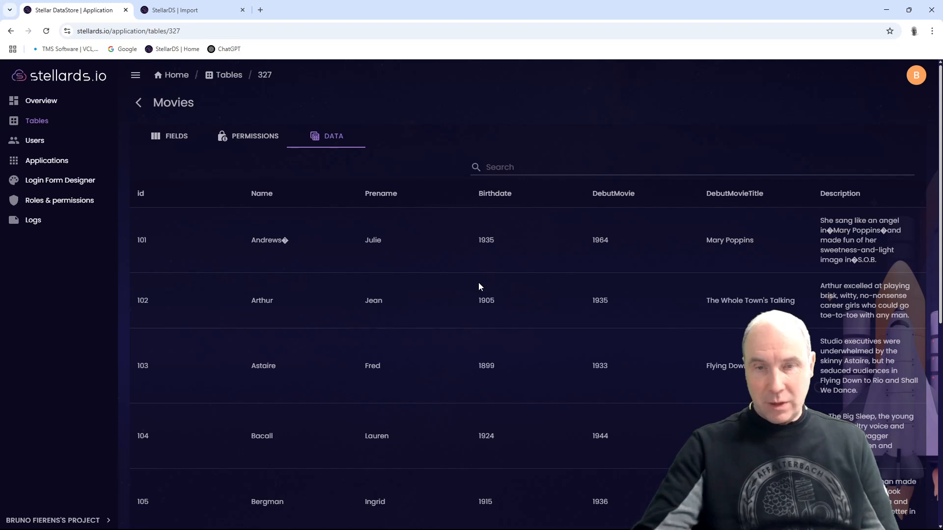
pyautogui.scroll(-2, 514, 324)
pyautogui.scroll(-5, 513, 325)
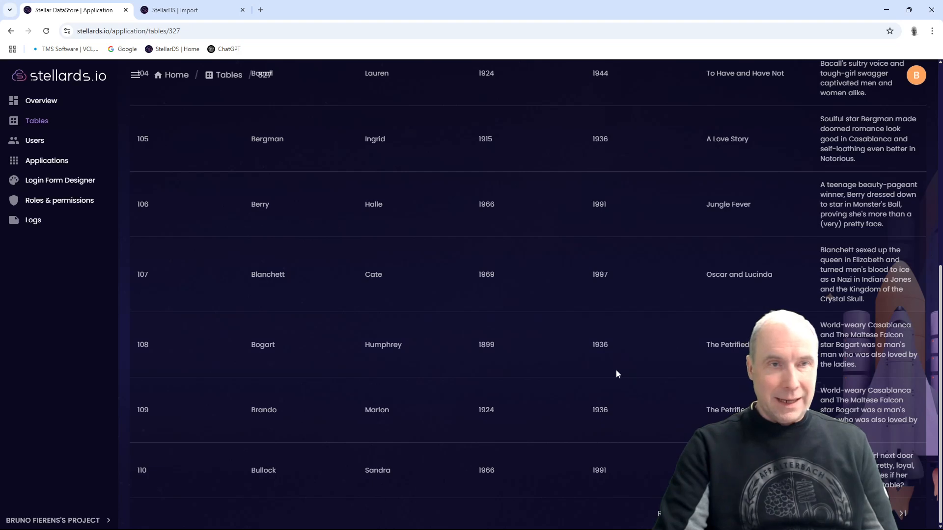
pyautogui.scroll(6, 516, 356)
# Step: Return to the web import tool and review the import form for the Movies table
pyautogui.click(175, 10)
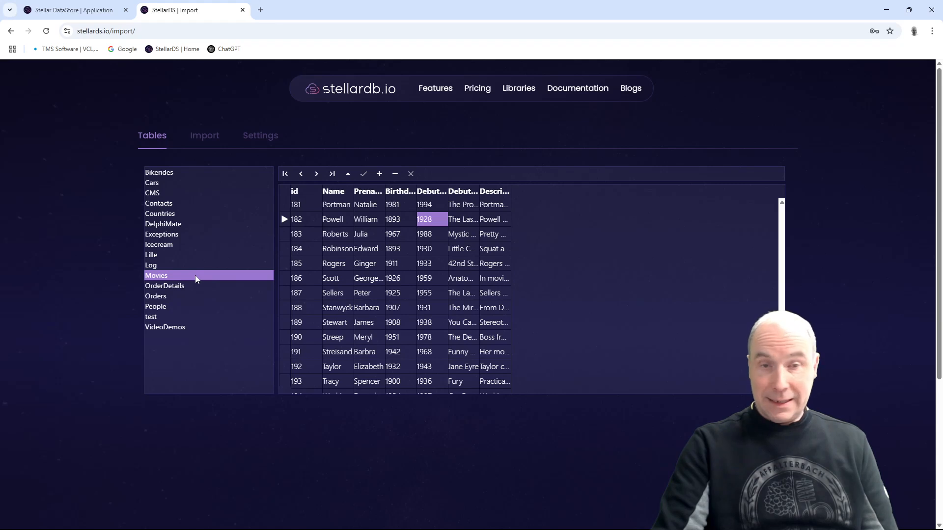
pyautogui.click(203, 141)
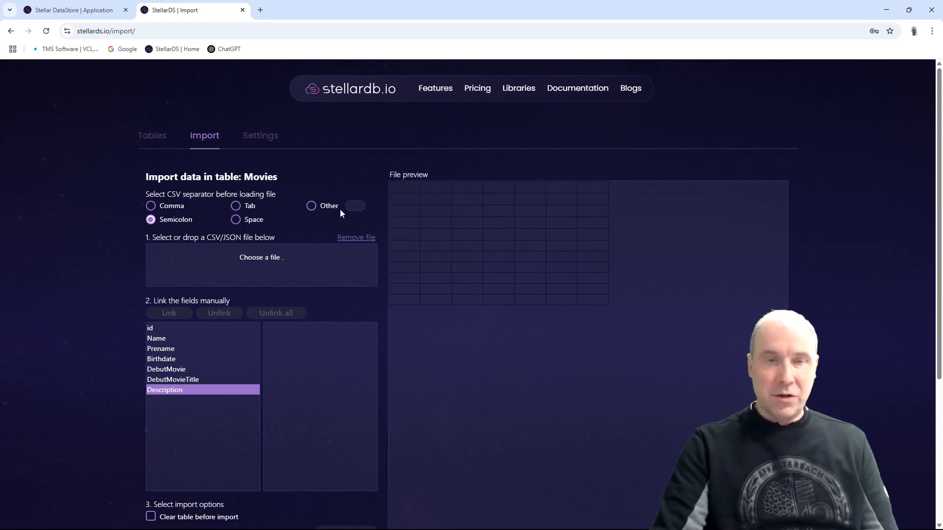
pyautogui.scroll(-4, 339, 337)
pyautogui.scroll(3, 338, 335)
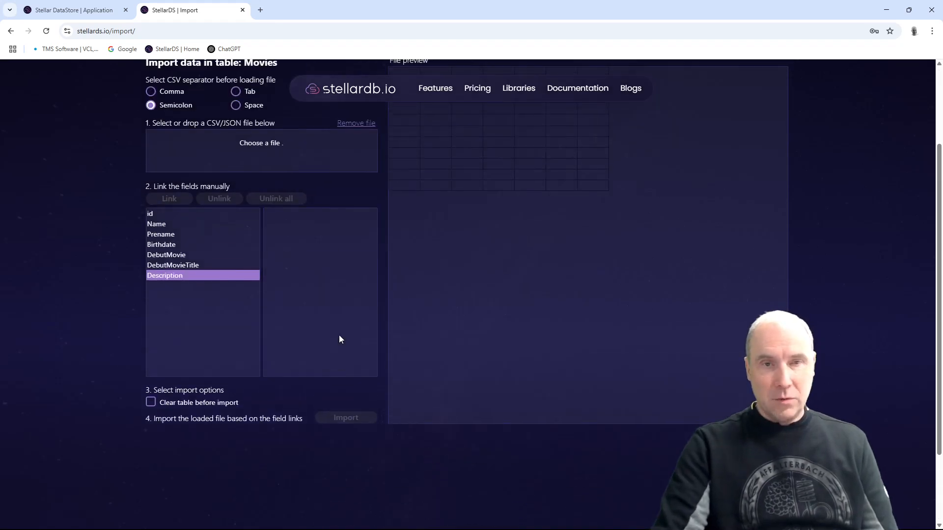